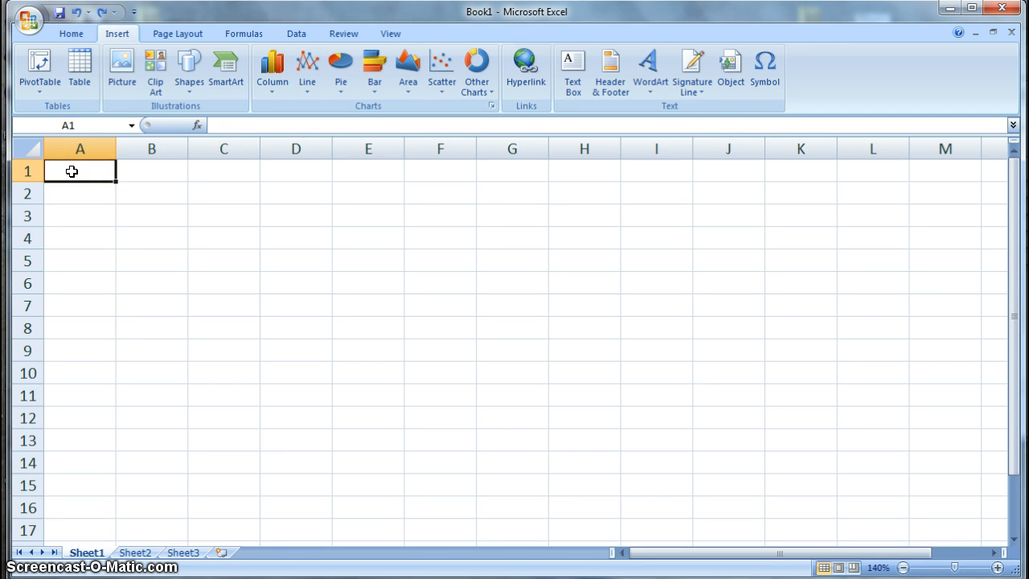
- Enter the title "Alligator Growth Experiment" in cell A1
text(Alli)
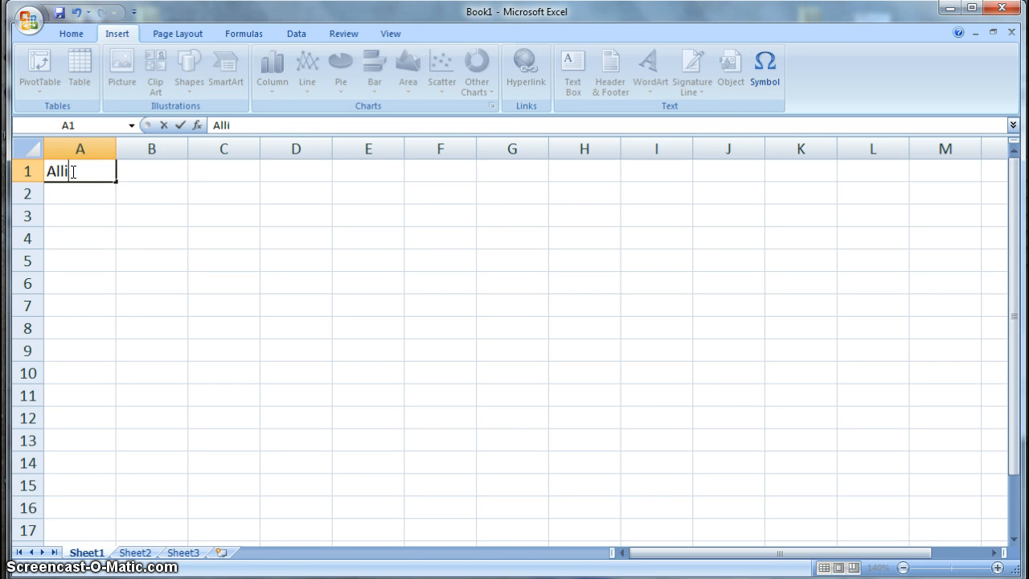
text(gator Grwot)
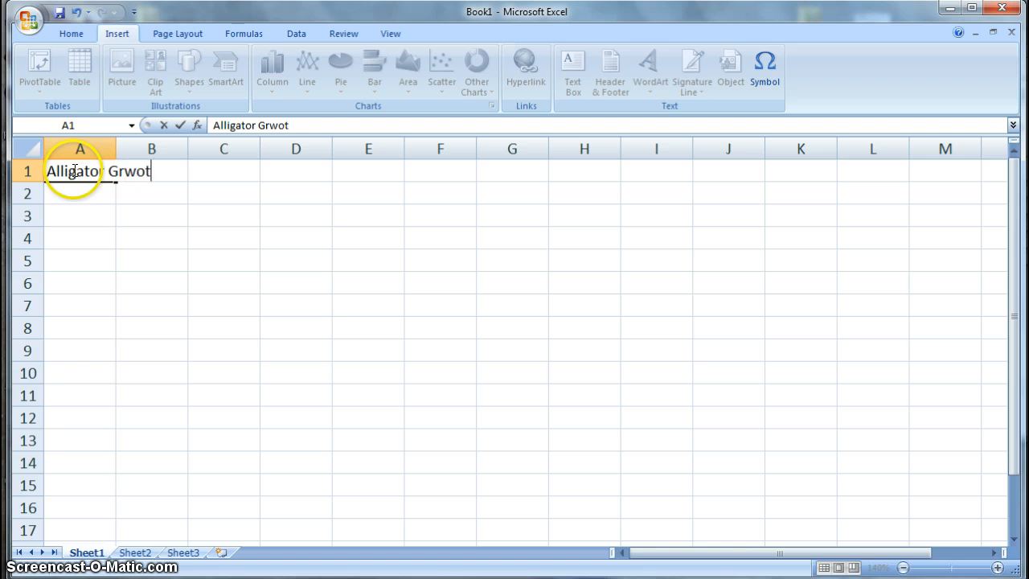
key(BackSpace)
key(BackSpace)
key(BackSpace)
text(owth E)
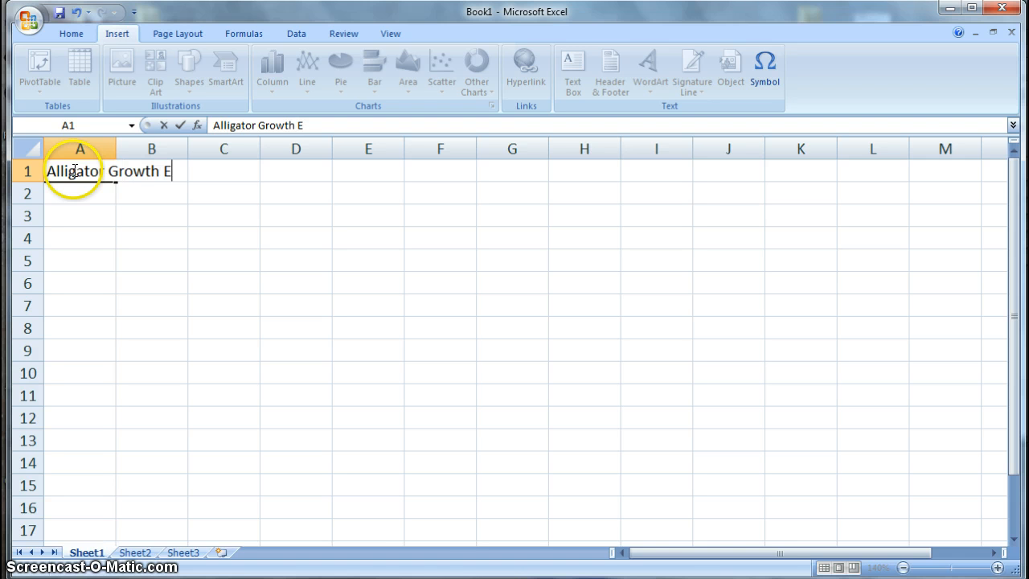
text(xperiment)
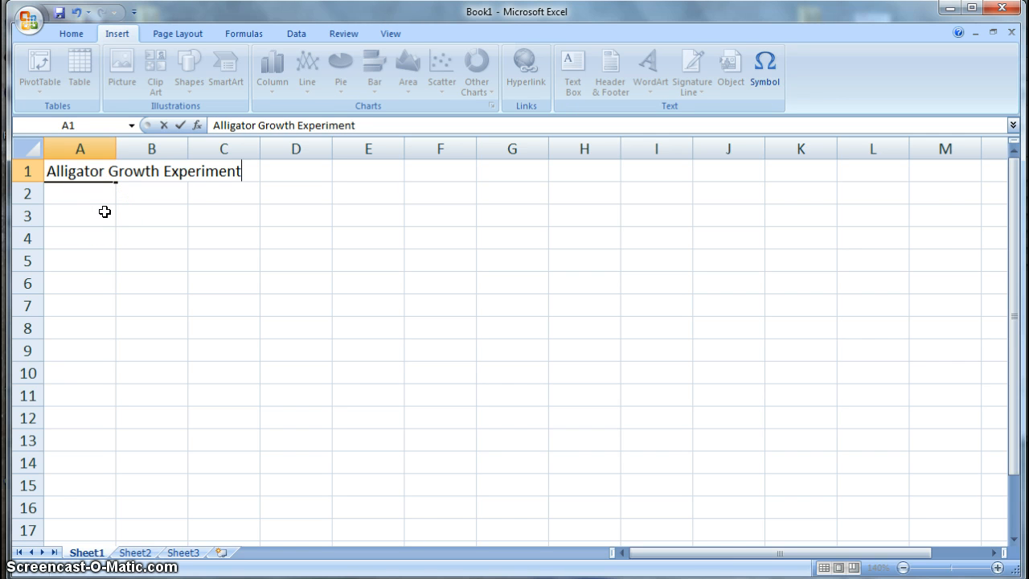
click(148, 259)
- Merge and center the title across cells A1 to C1
drag(103, 175, 224, 170)
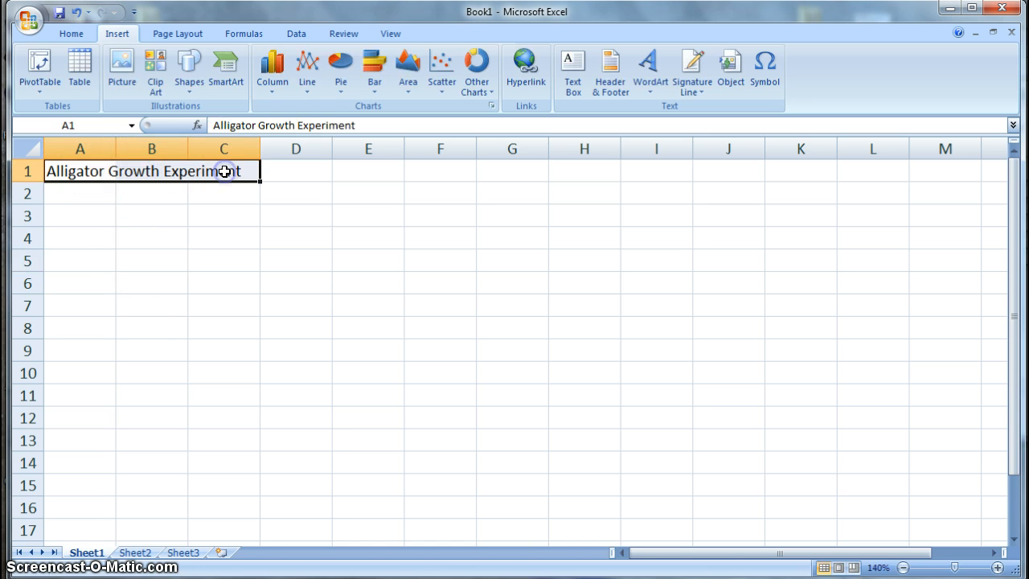
click(64, 34)
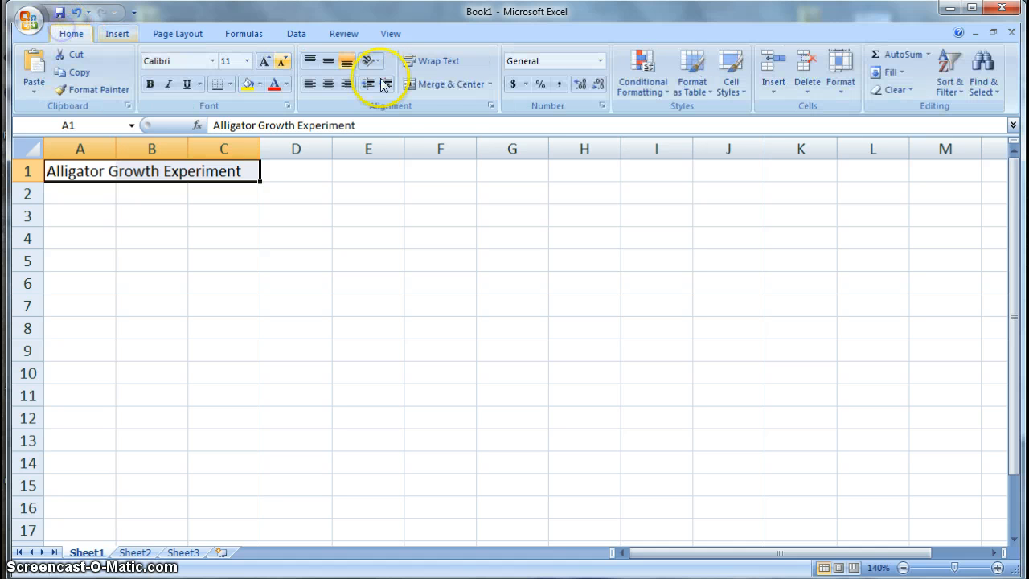
click(454, 86)
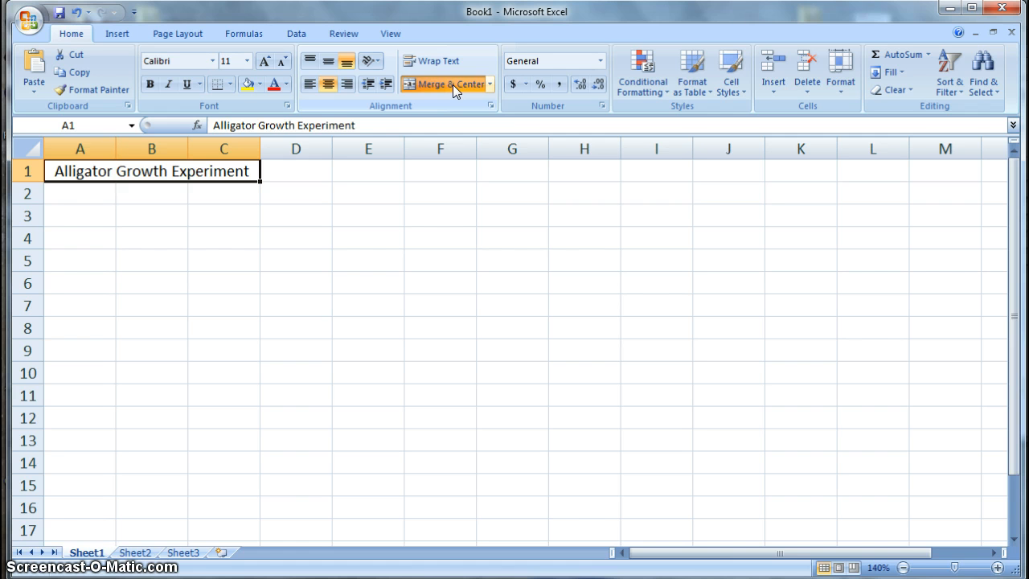
- Enter the column heading "Test Days" in cell A3
click(69, 195)
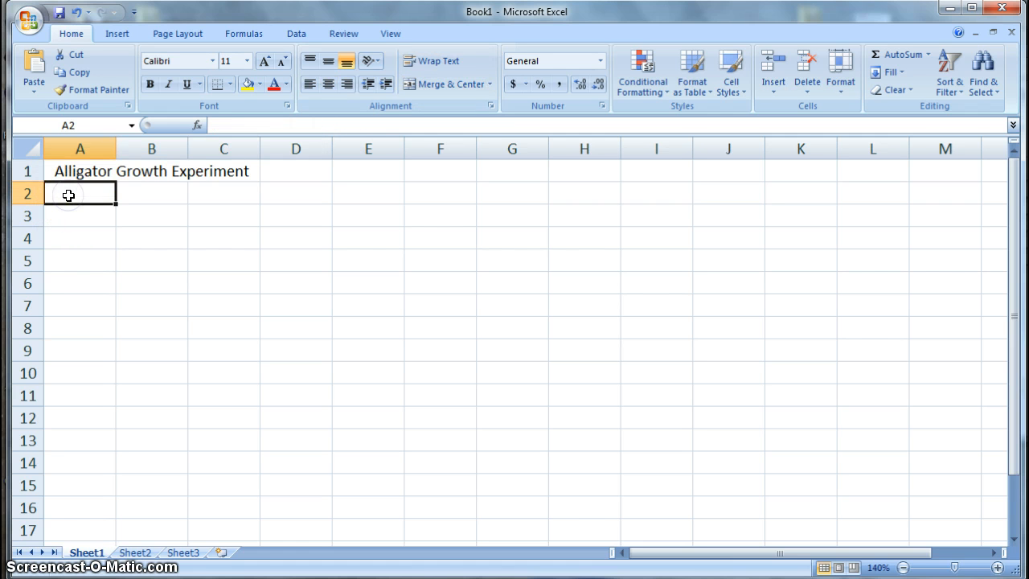
click(72, 211)
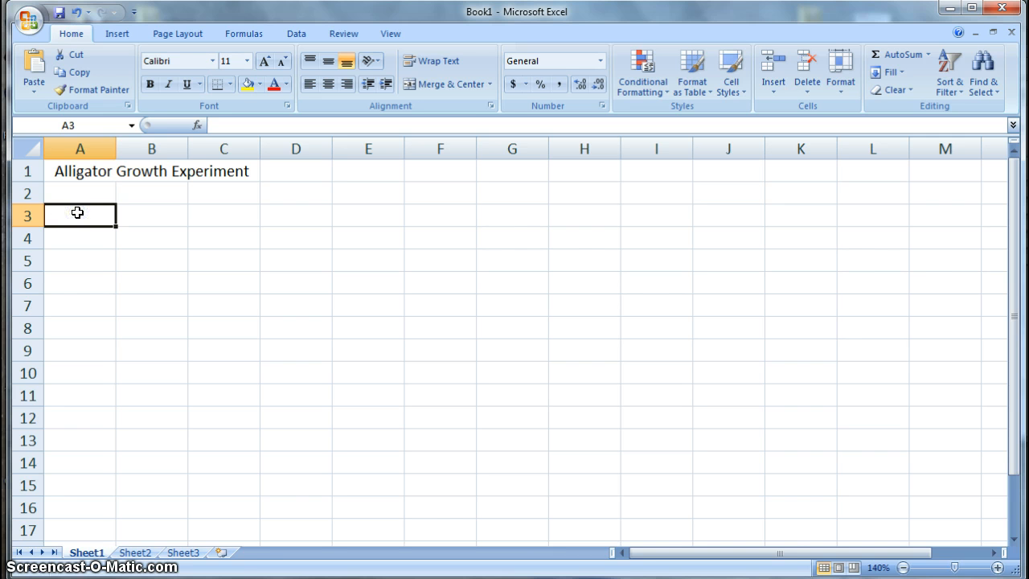
text(Test)
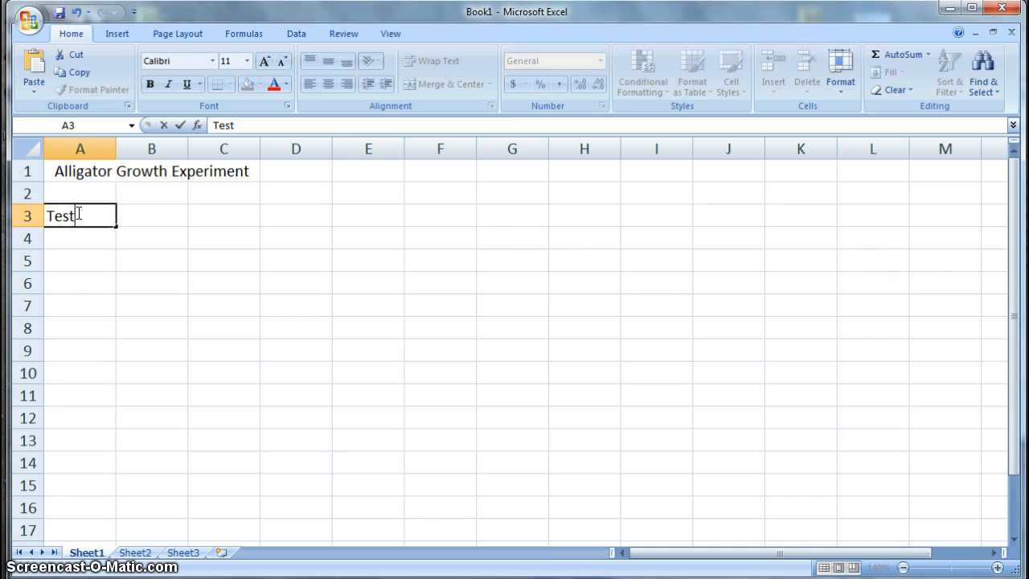
text( Day)
text(s)
- Enter the heading "Size (cm²)" in cell B3, inserting the superscript two as a symbol, and widen column B
click(164, 216)
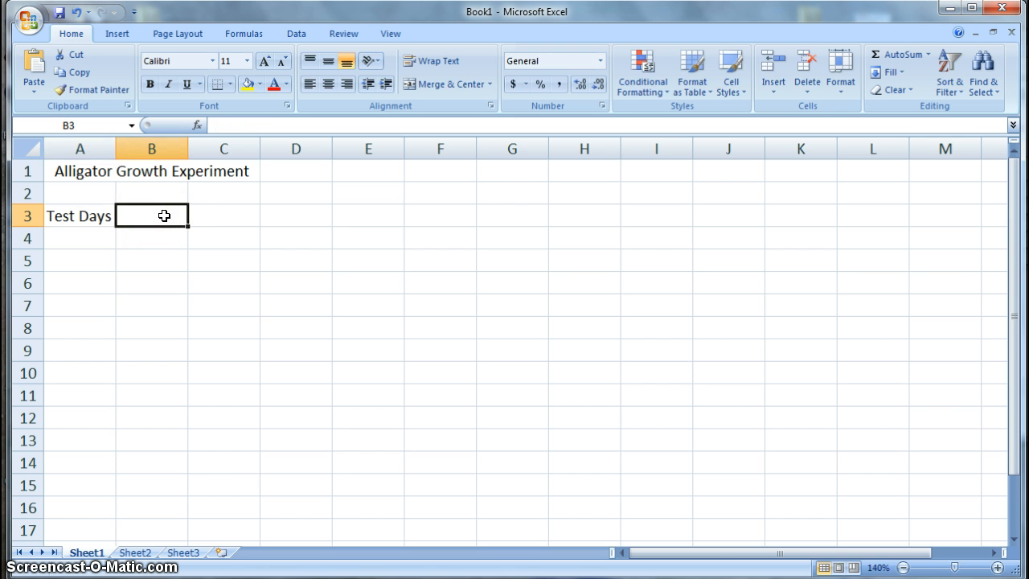
text(Size)
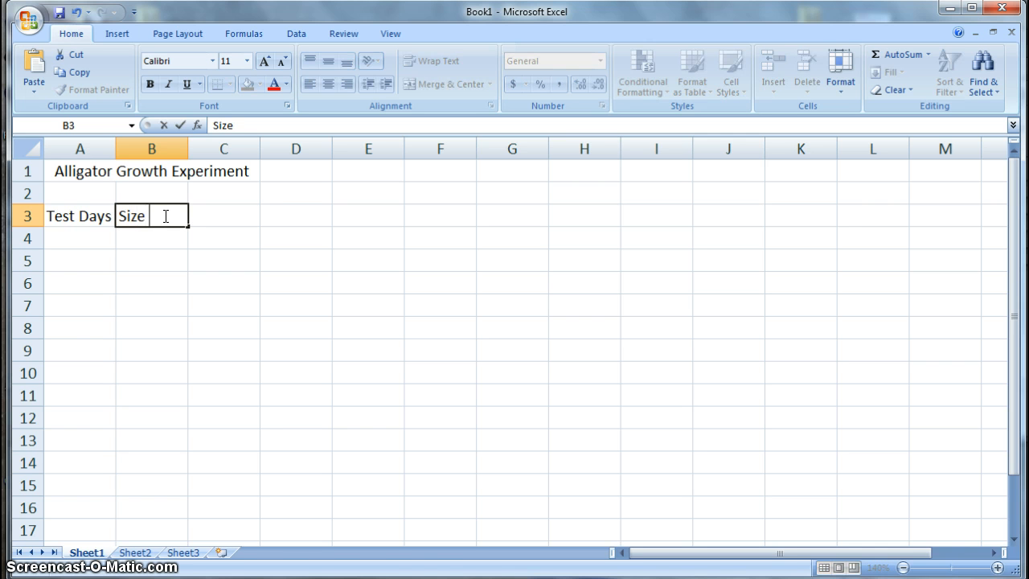
text( (cm)
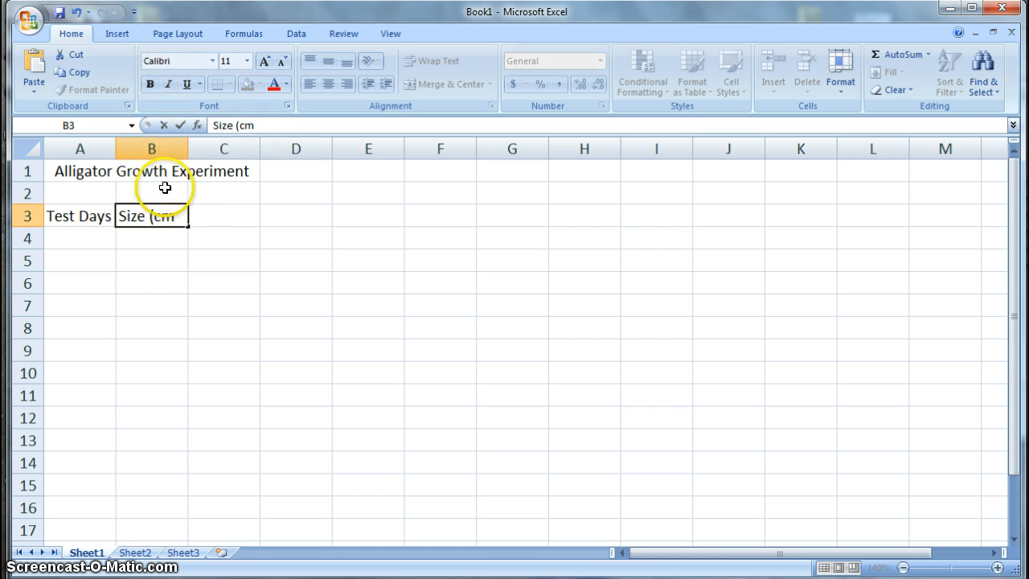
click(125, 32)
click(763, 77)
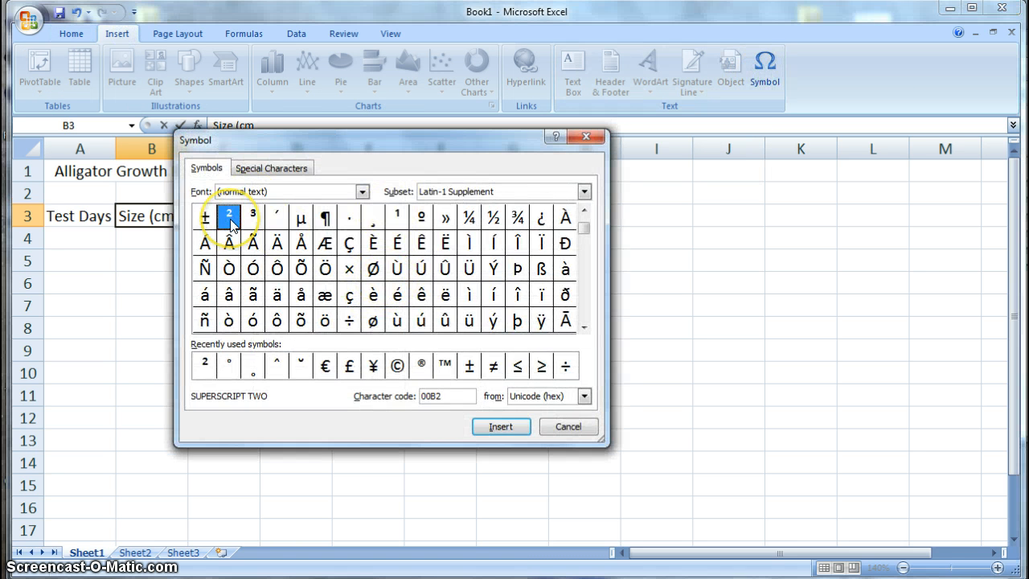
click(501, 427)
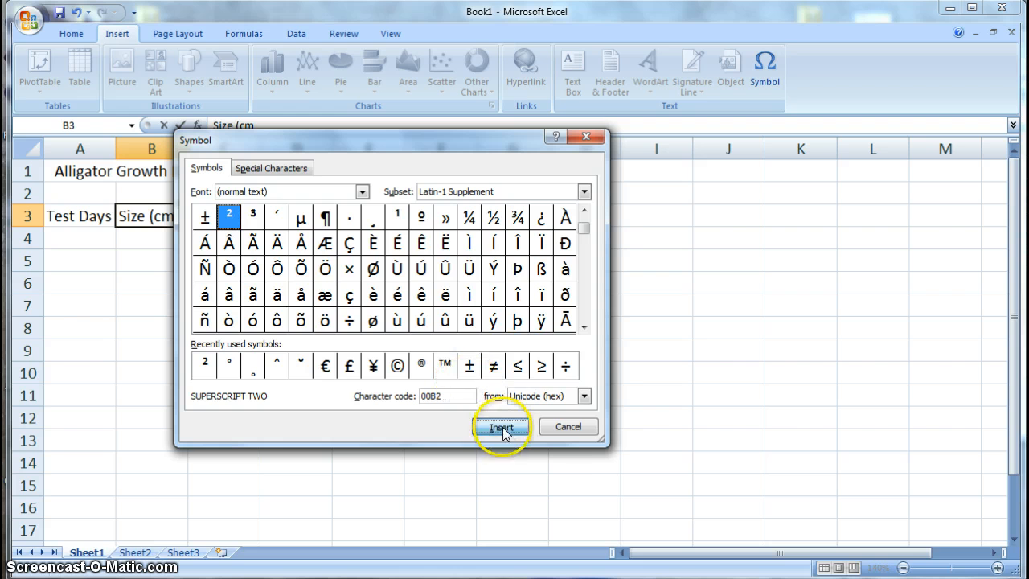
click(581, 430)
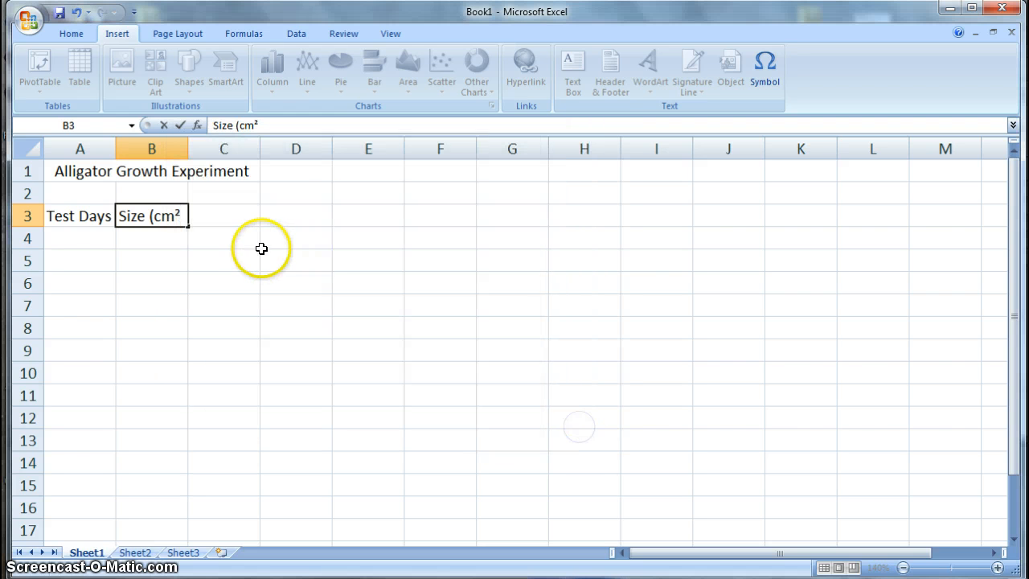
text())
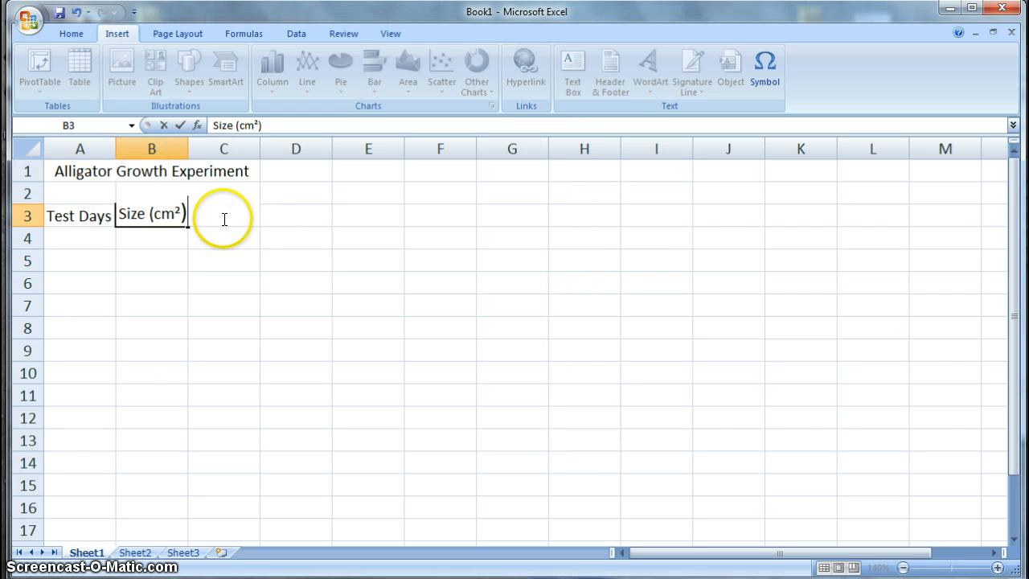
click(188, 151)
drag(188, 152, 229, 151)
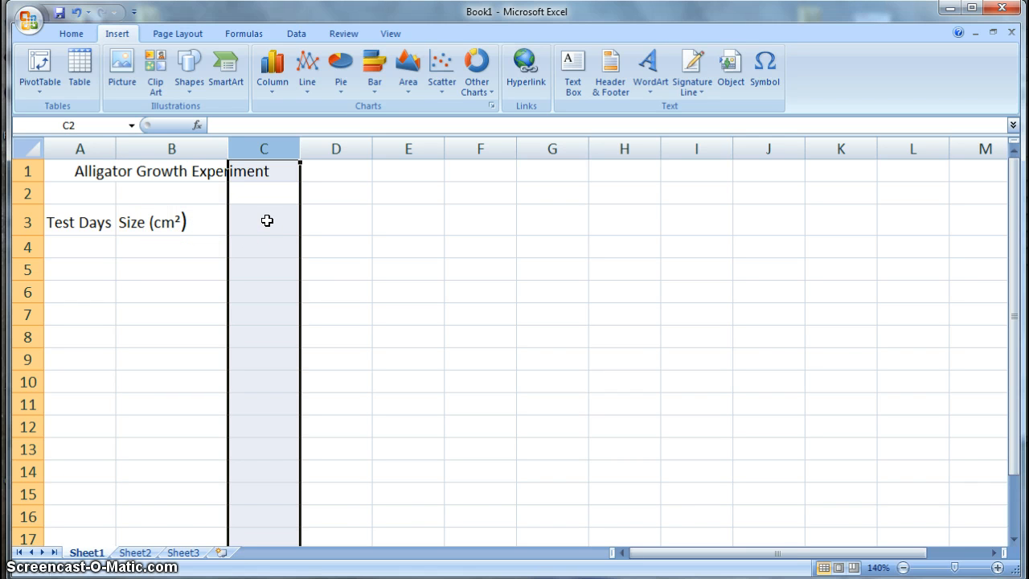
- Enter the column heading "Weight (g)" in cell C3
click(262, 226)
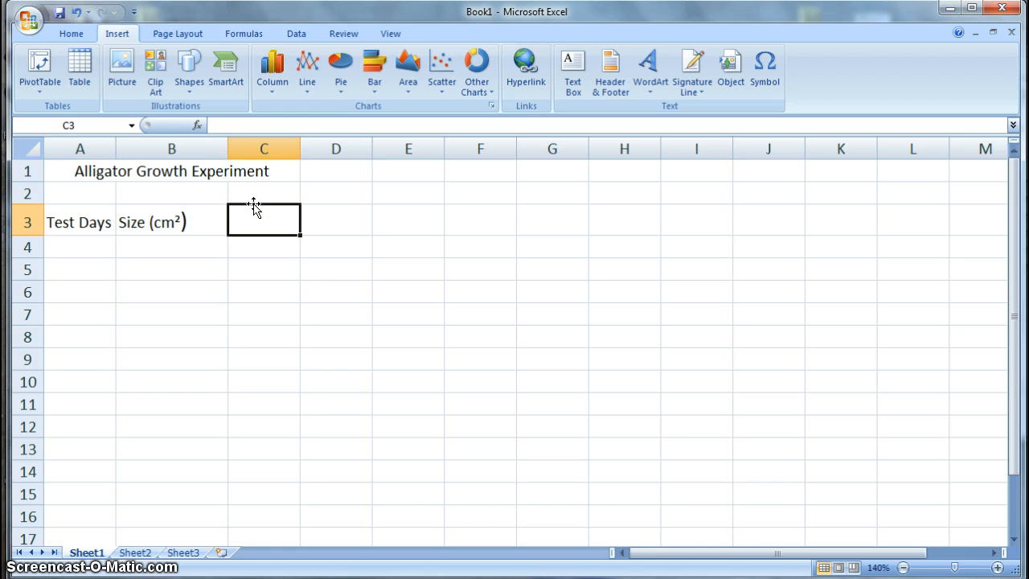
text(Weight )
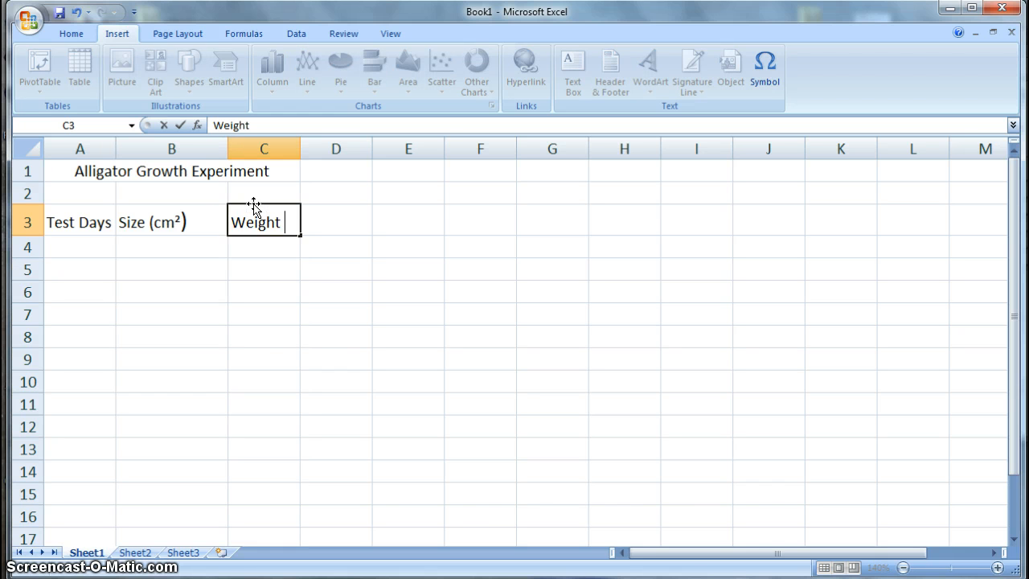
text((g))
- Widen columns C and A slightly so their headings have more room
click(246, 147)
drag(300, 150, 321, 150)
click(360, 333)
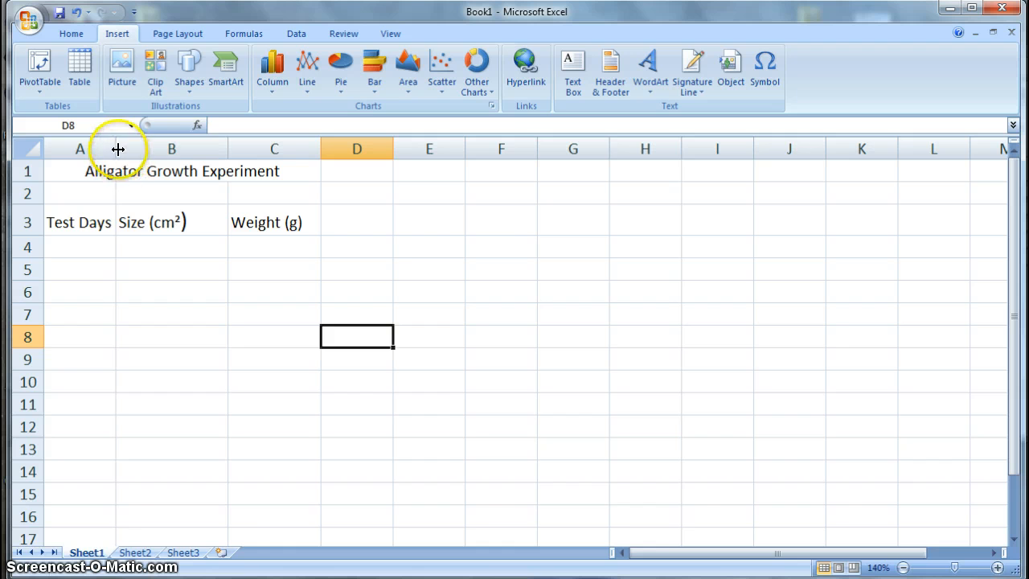
drag(118, 149, 137, 149)
click(168, 296)
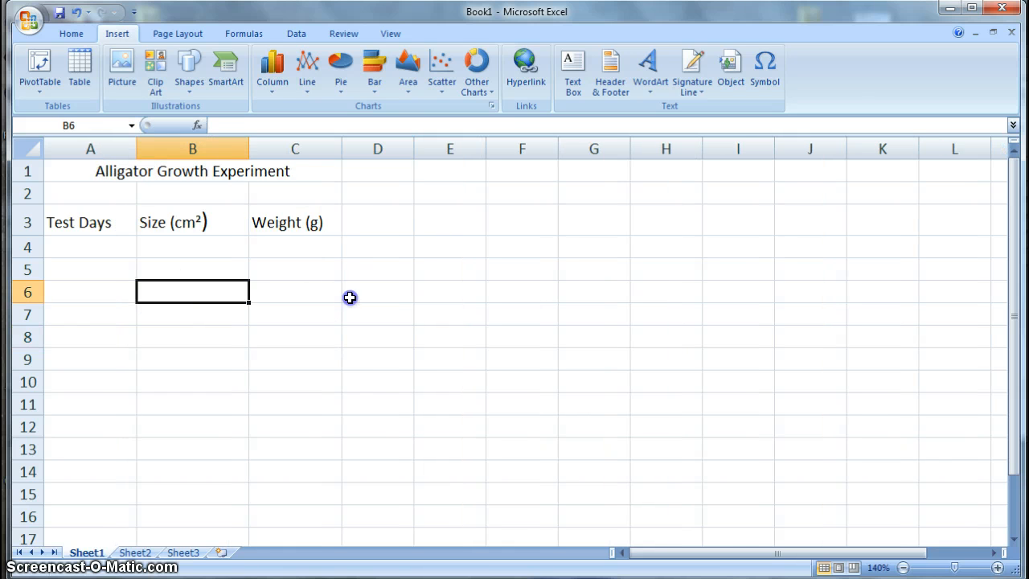
click(349, 298)
drag(97, 221, 286, 225)
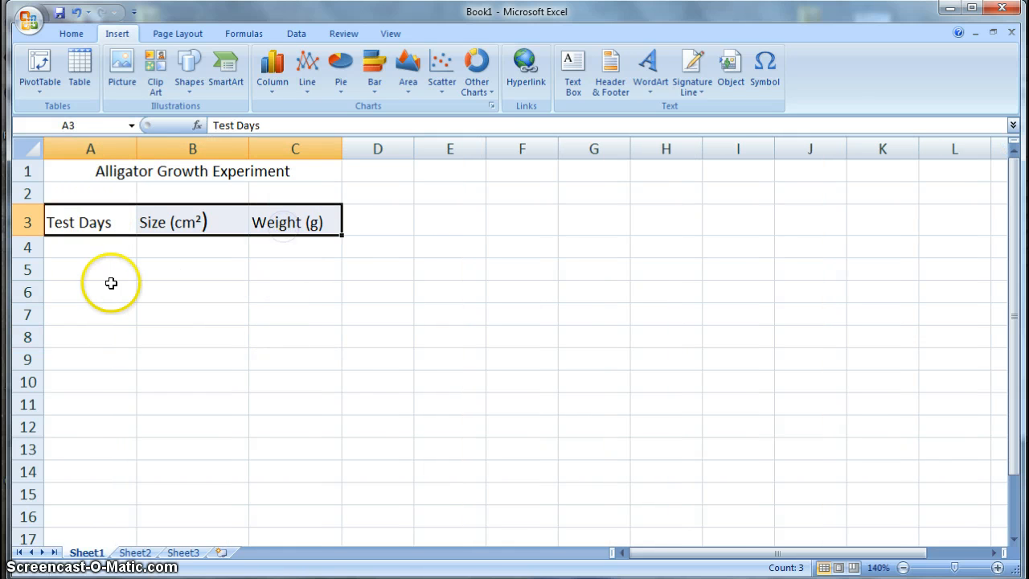
- Enter "Day 1" in cell A4 and fill the series down to Day 5 in A8
click(79, 249)
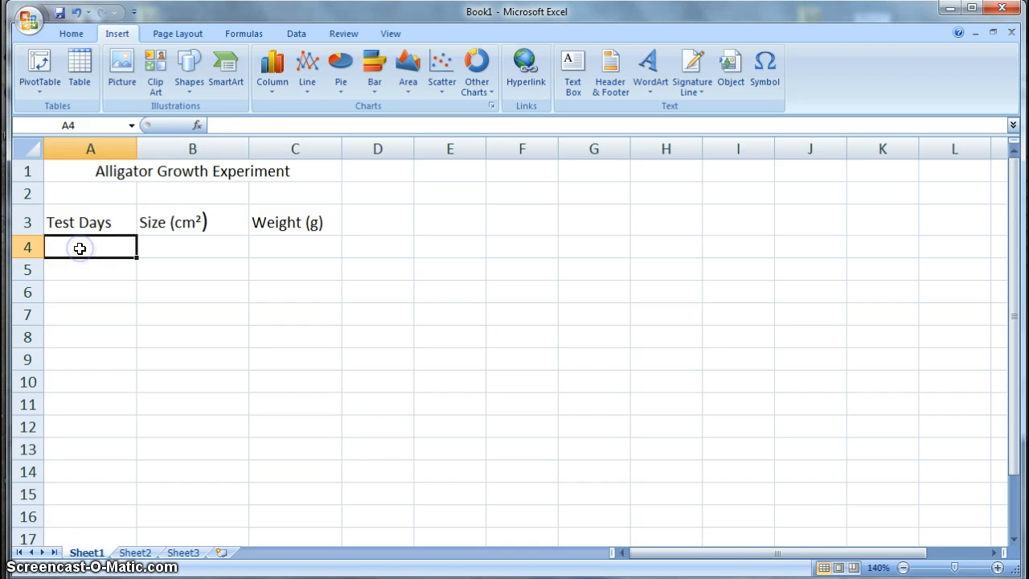
text(Day 1)
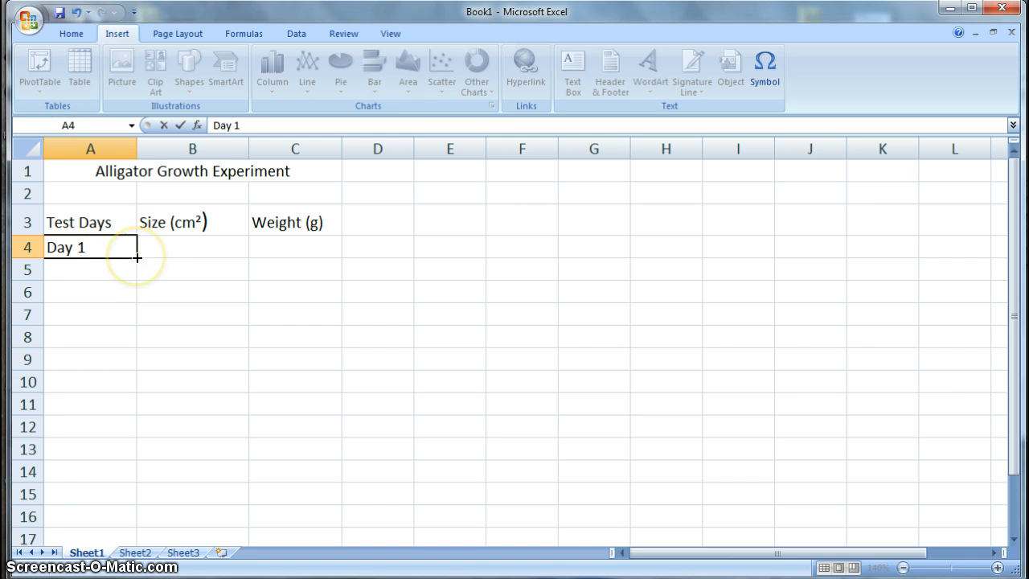
drag(138, 257, 125, 350)
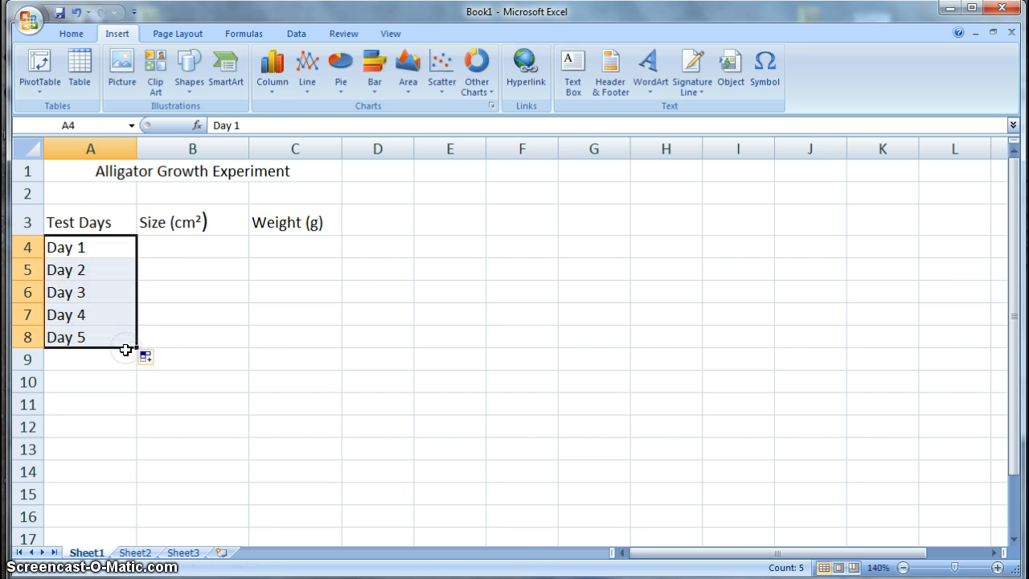
- Enter the sizes 18, 60, 84, 100 and 111 for Day 1 to Day 5 in cells B4 to B8
click(197, 246)
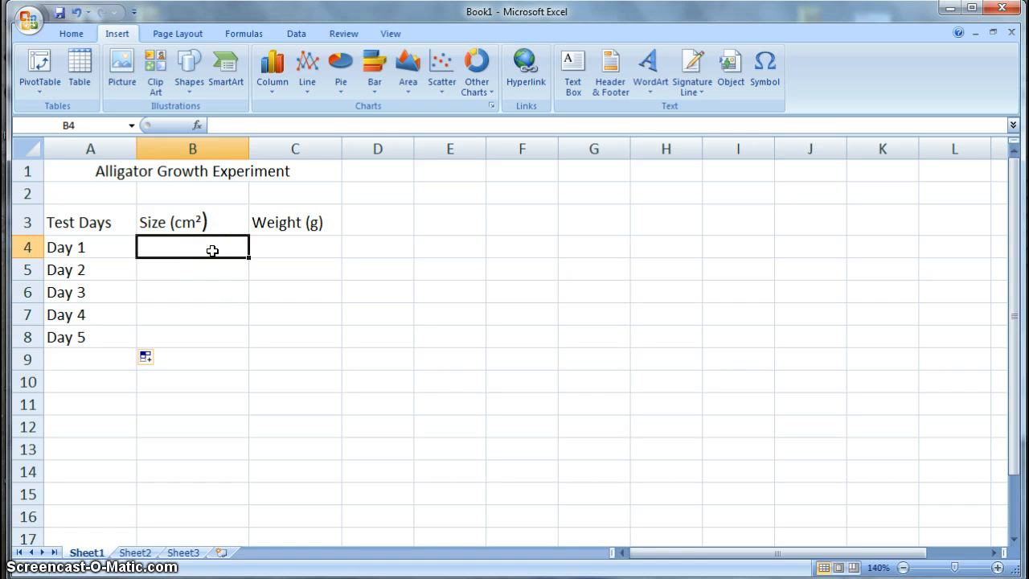
text(18)
key(Return)
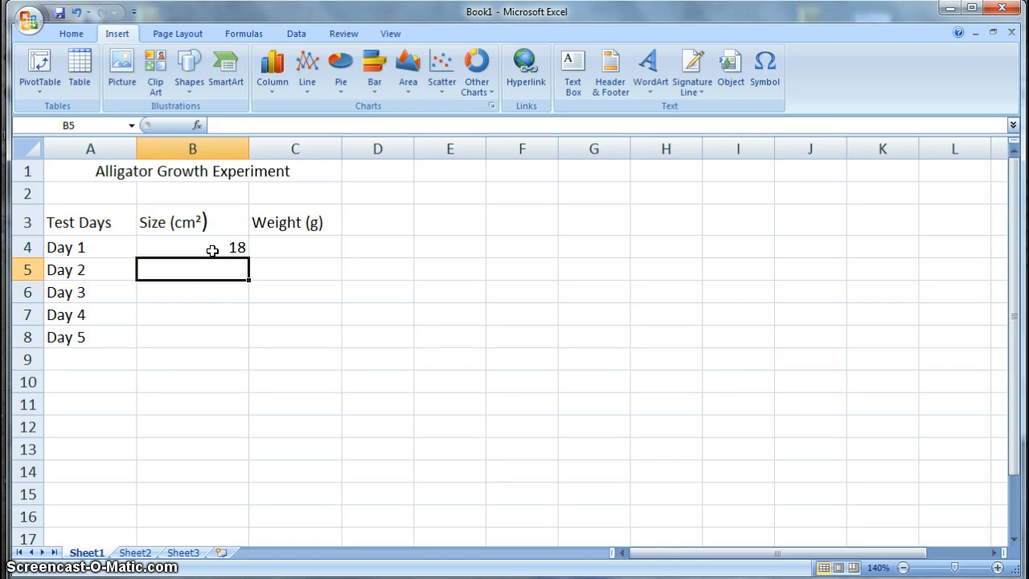
text(60)
key(Return)
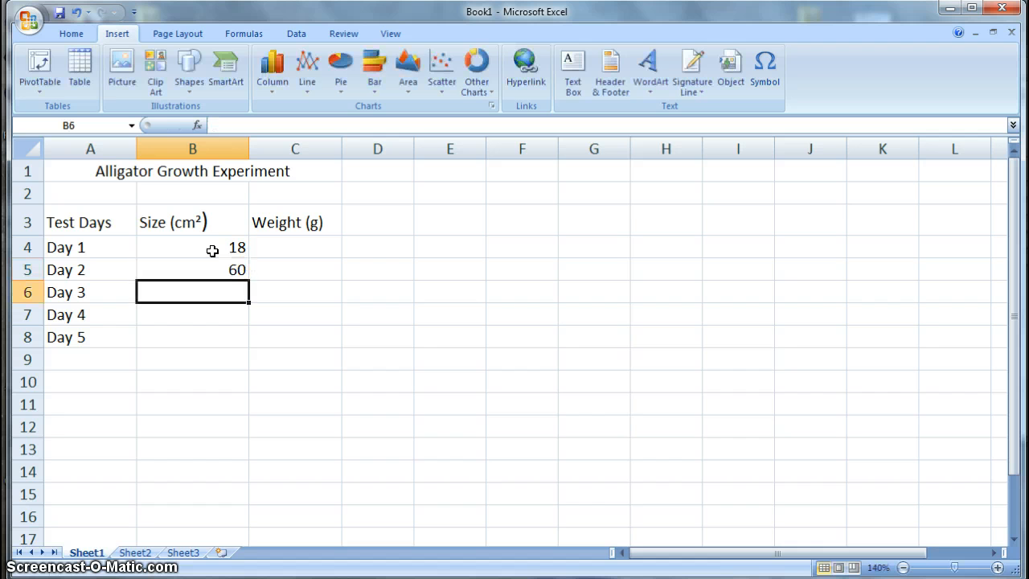
text(84)
key(Return)
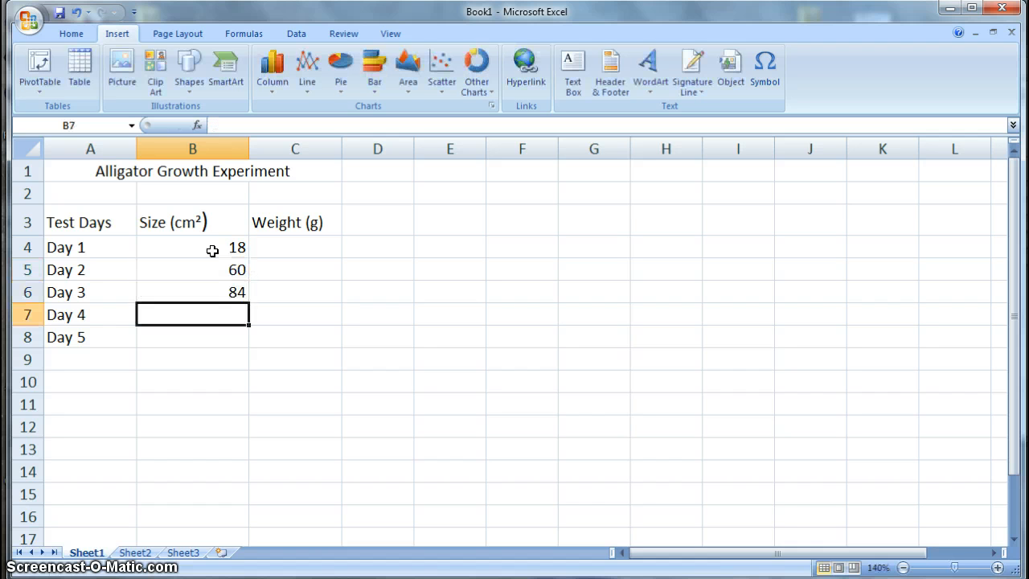
text(100)
key(Return)
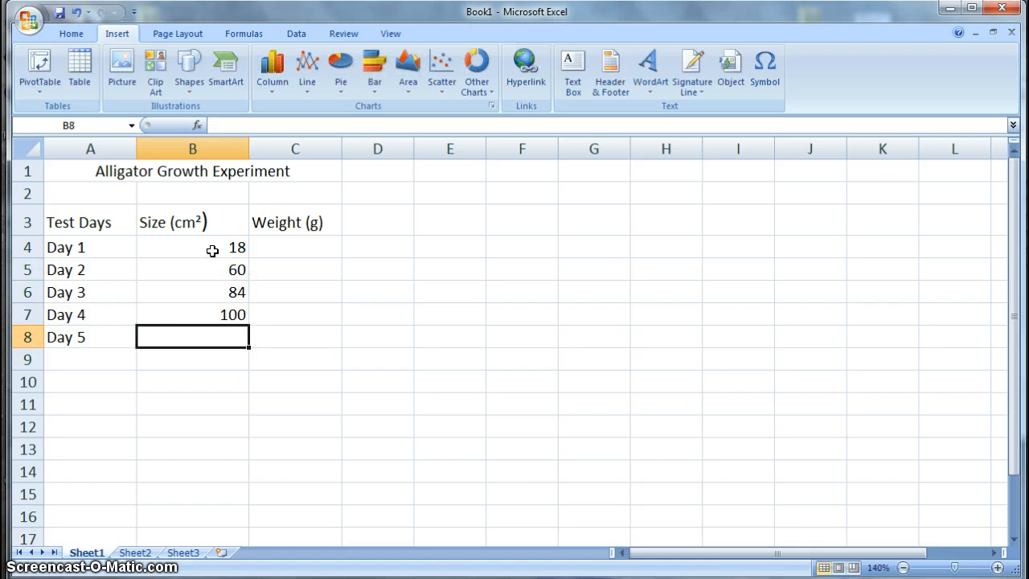
text(111)
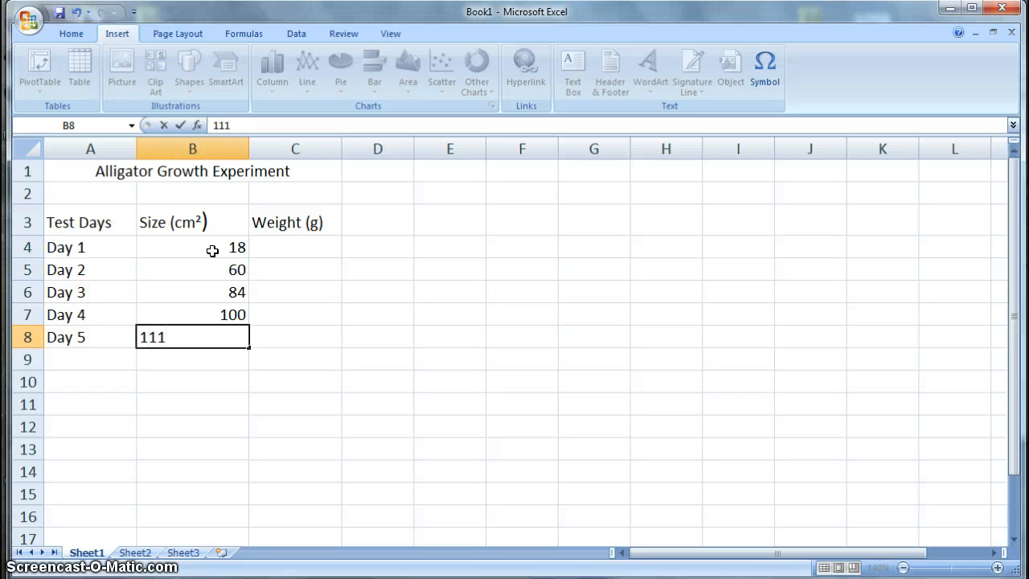
- Enter the weights 12, 50, 95, 120 and 142 for Day 1 to Day 5 in cells C4 to C8
click(299, 247)
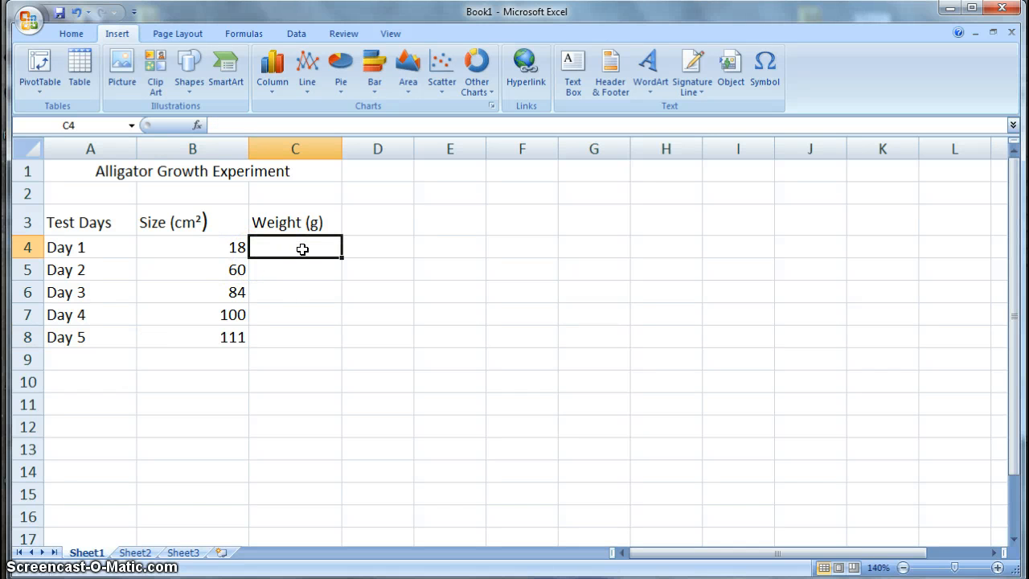
text(12)
key(Return)
text(50)
key(Return)
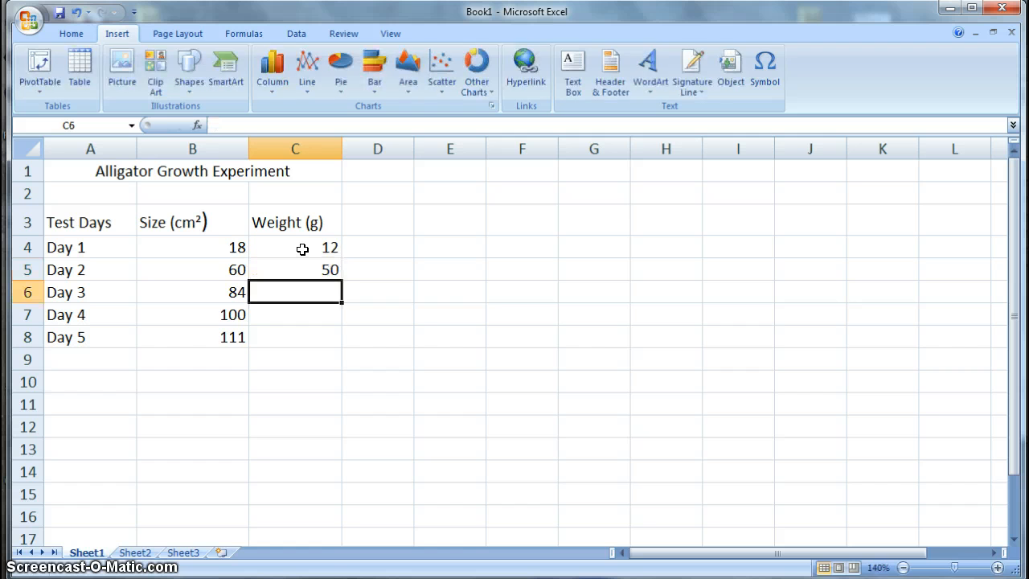
text(95)
key(Return)
text(120)
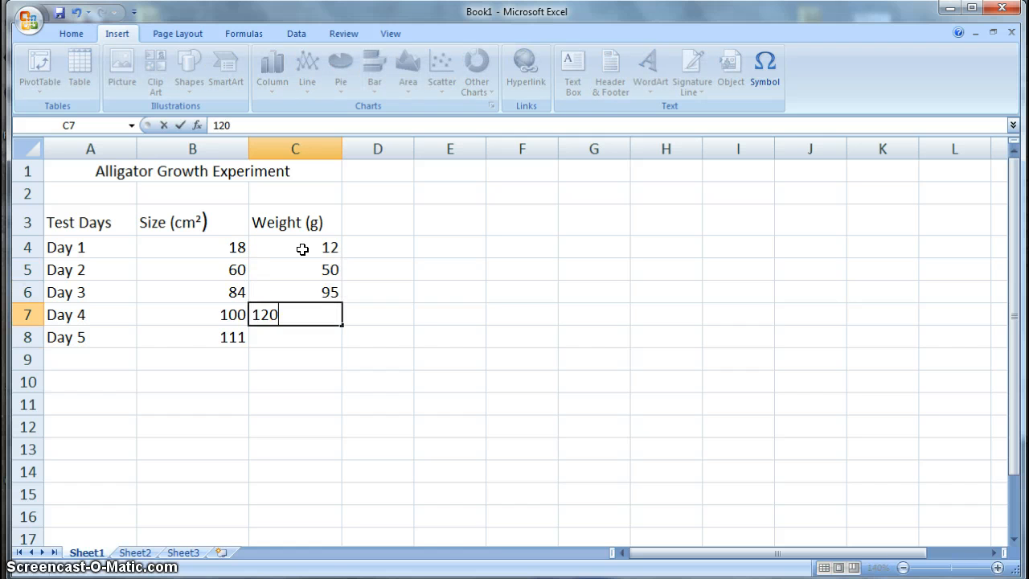
key(Return)
text(142)
click(510, 403)
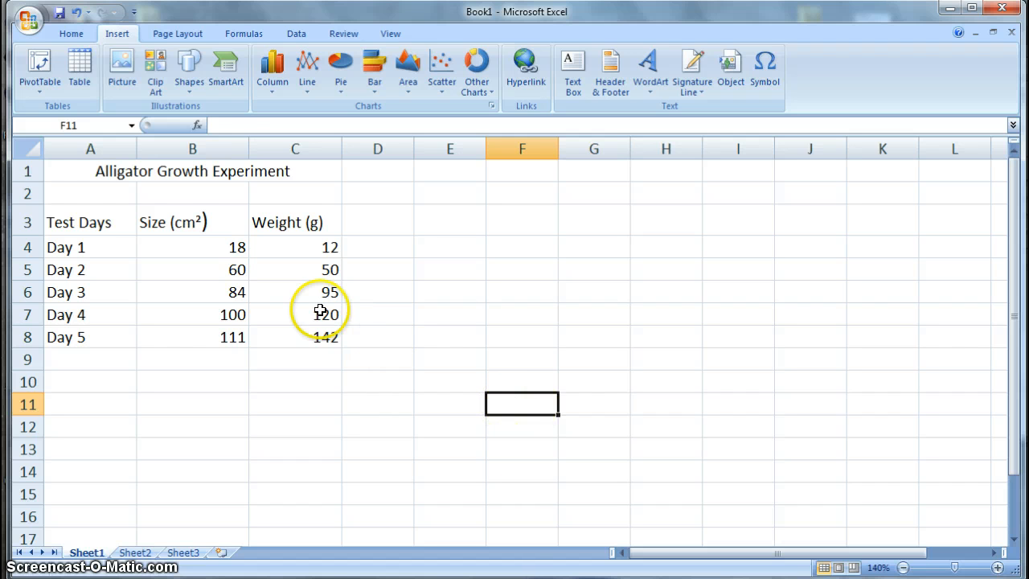
drag(74, 215, 262, 217)
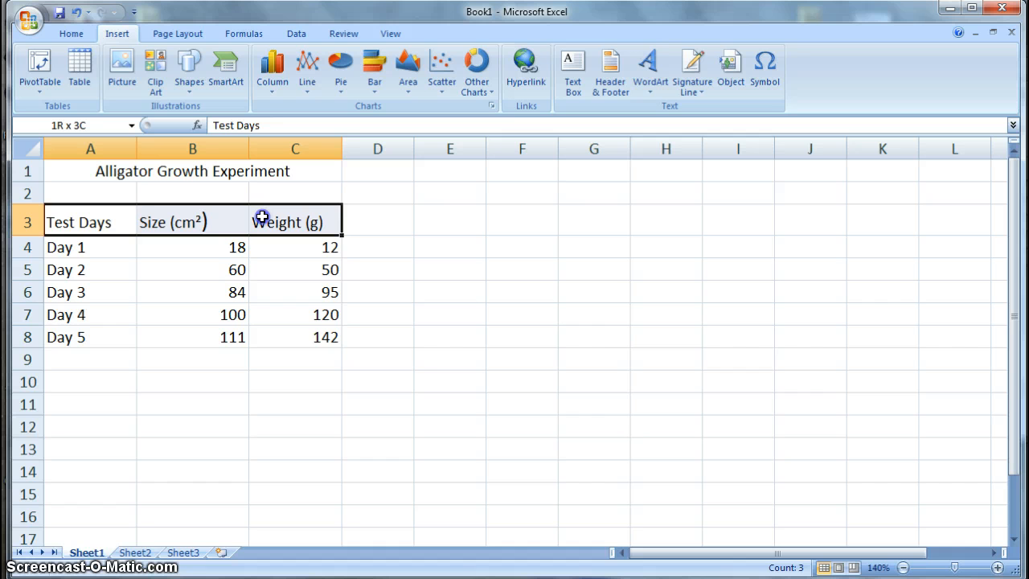
click(183, 168)
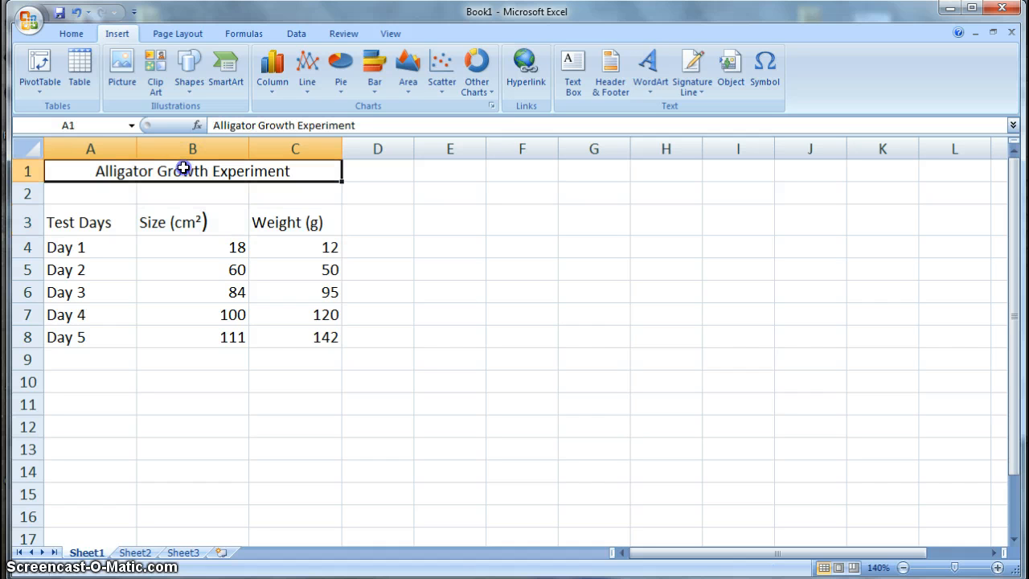
click(259, 341)
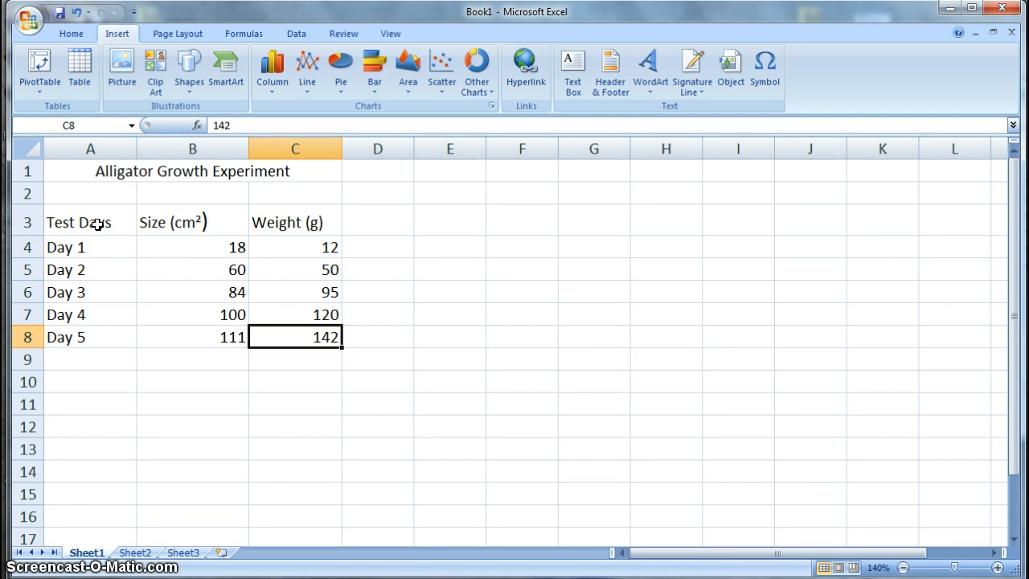
- Apply All Borders to the data table in cells A3 to C8
drag(97, 224, 307, 331)
click(66, 33)
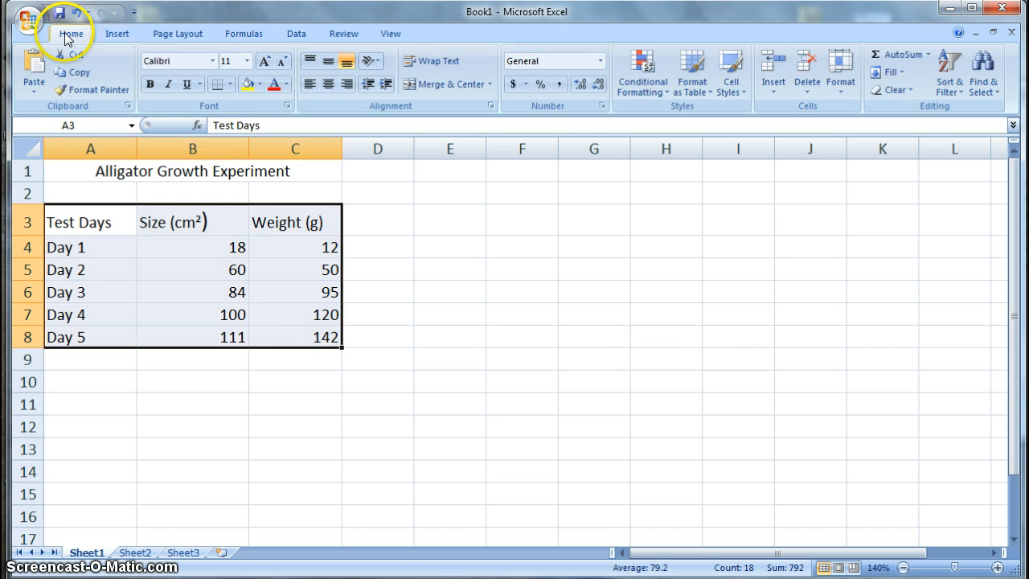
click(230, 84)
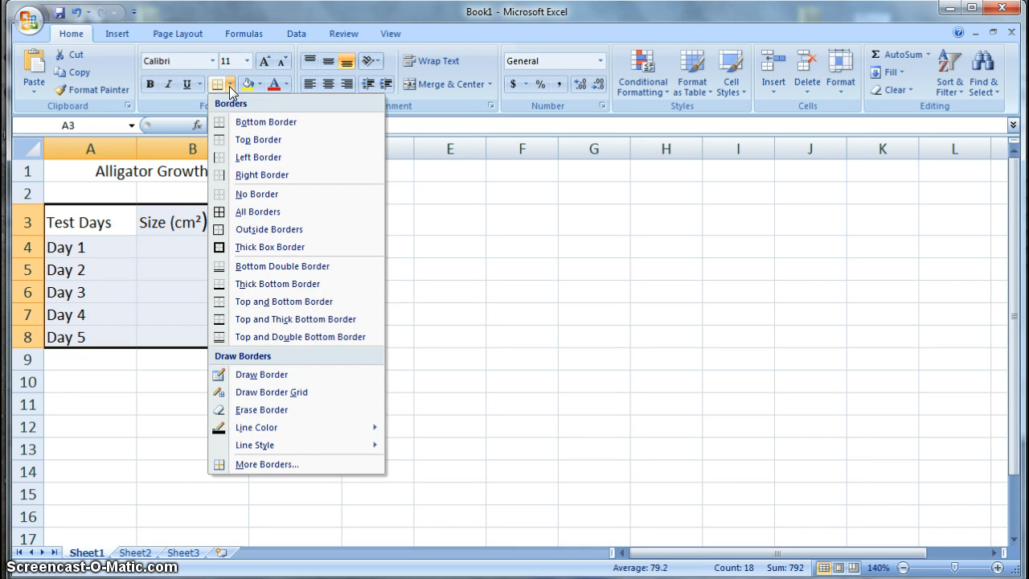
click(251, 211)
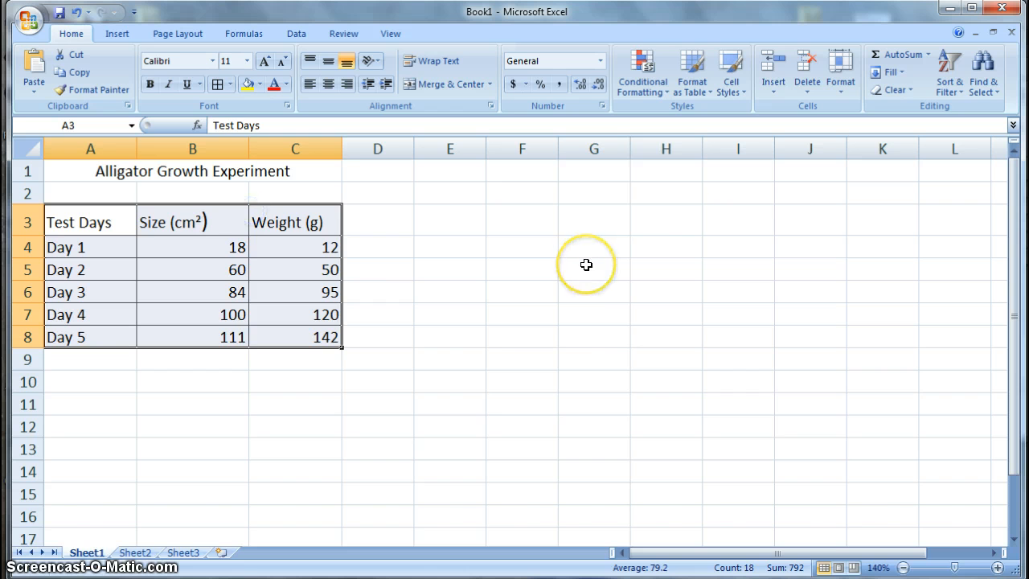
click(584, 266)
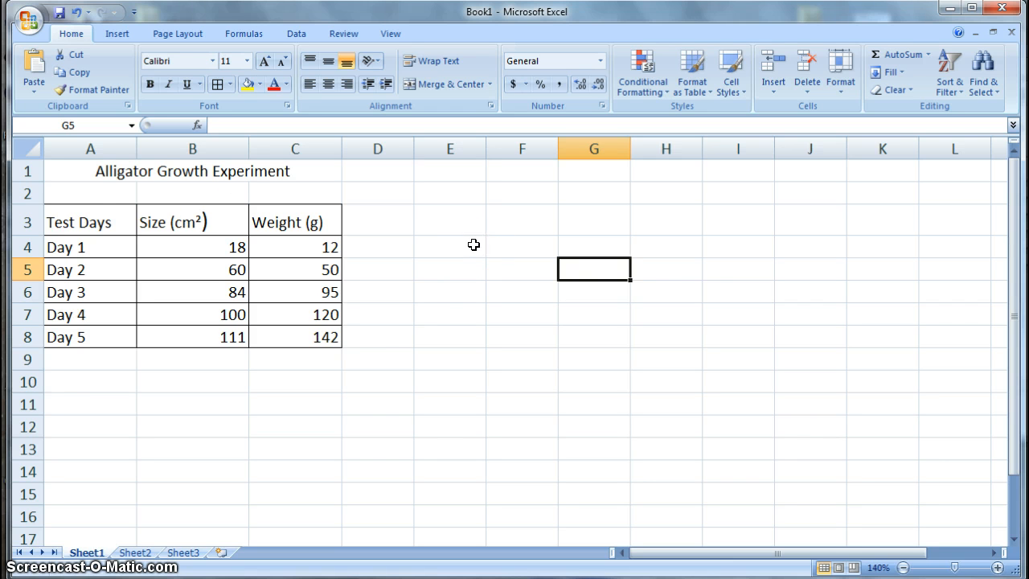
- Fill the heading cells A3 to C3 with a light olive green
drag(158, 224, 264, 226)
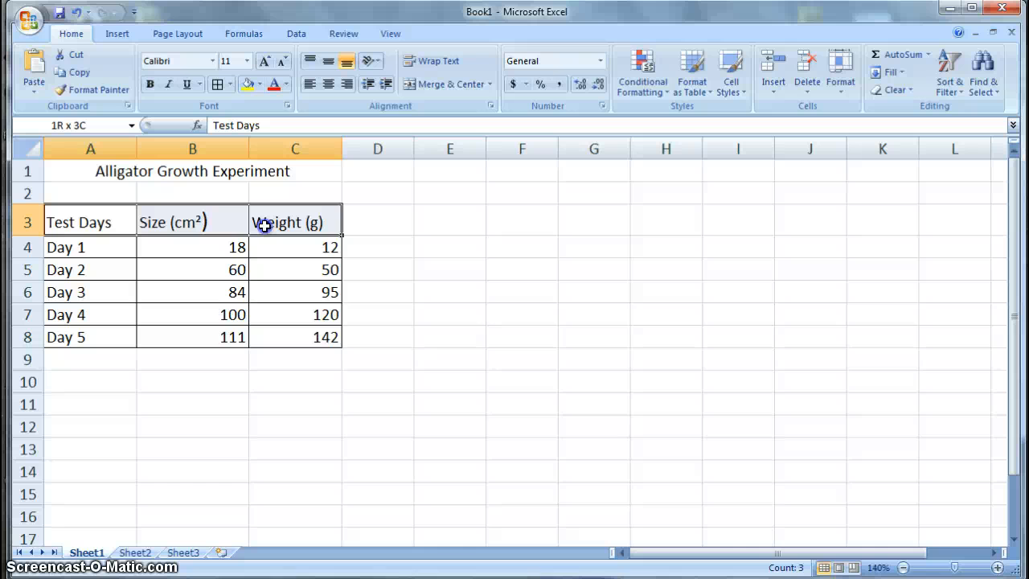
click(259, 83)
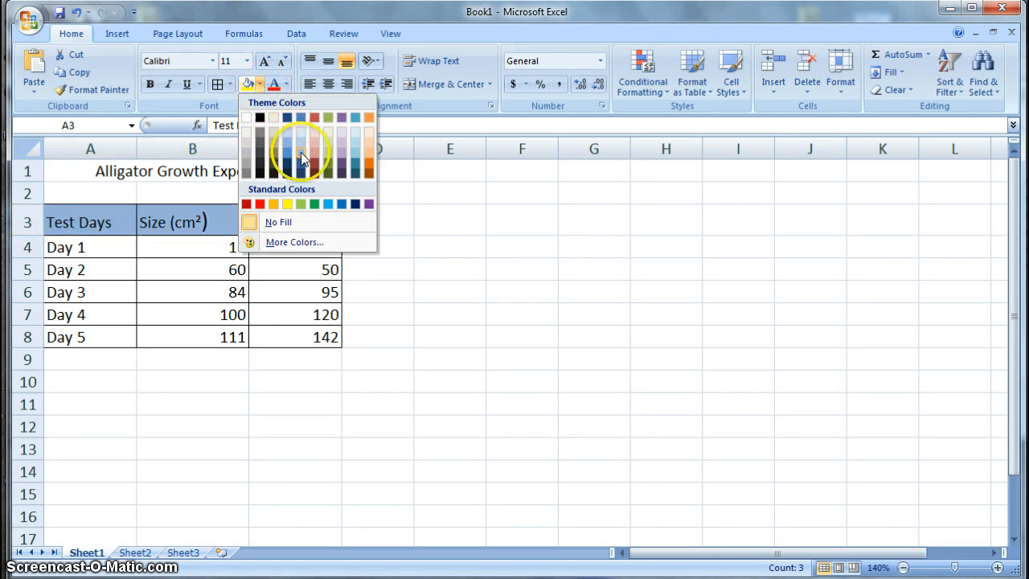
click(330, 154)
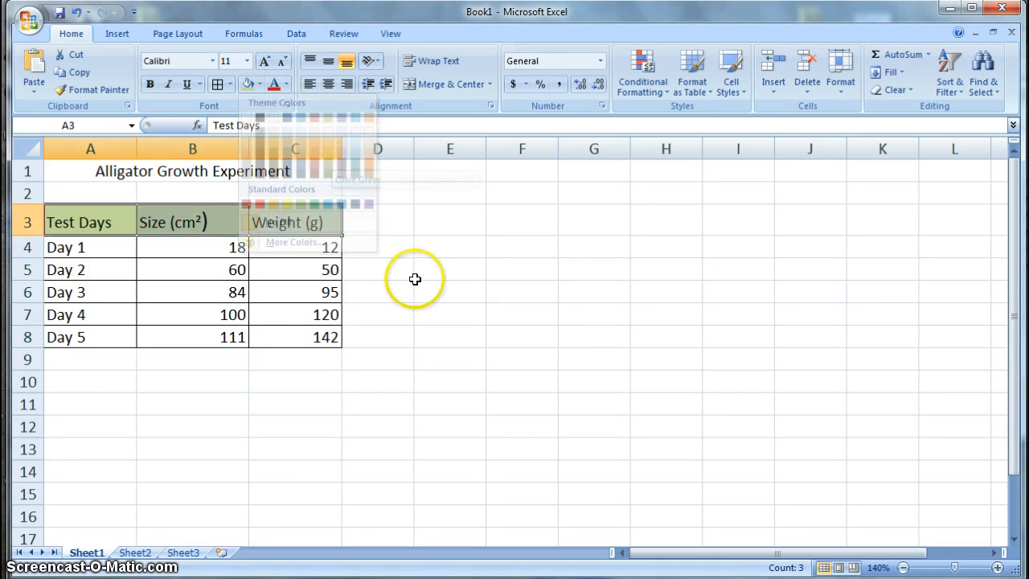
click(570, 336)
- Give the day labels in A4 to A8 a dark olive green fill and a white font
drag(120, 248, 129, 342)
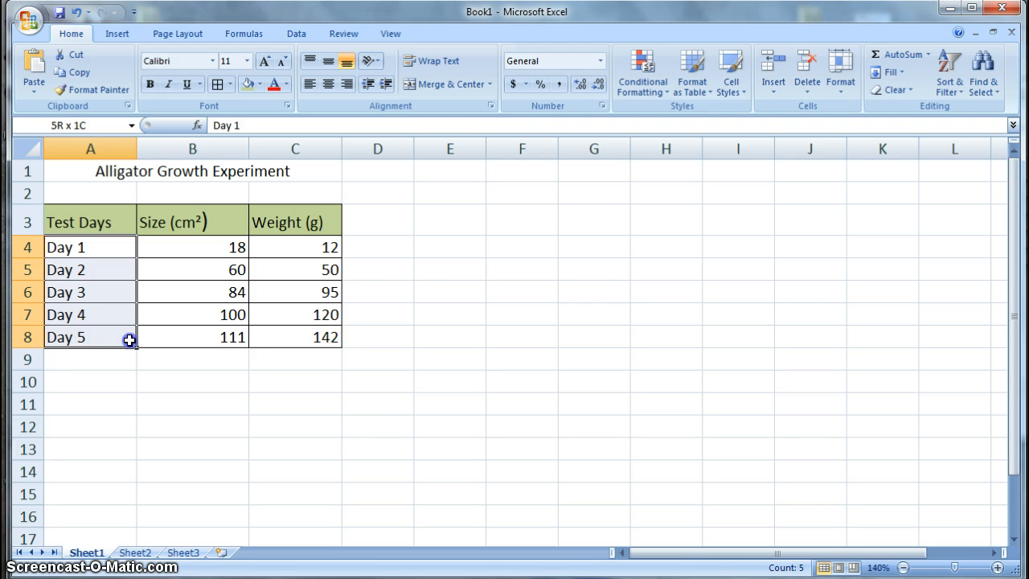
drag(130, 339, 130, 339)
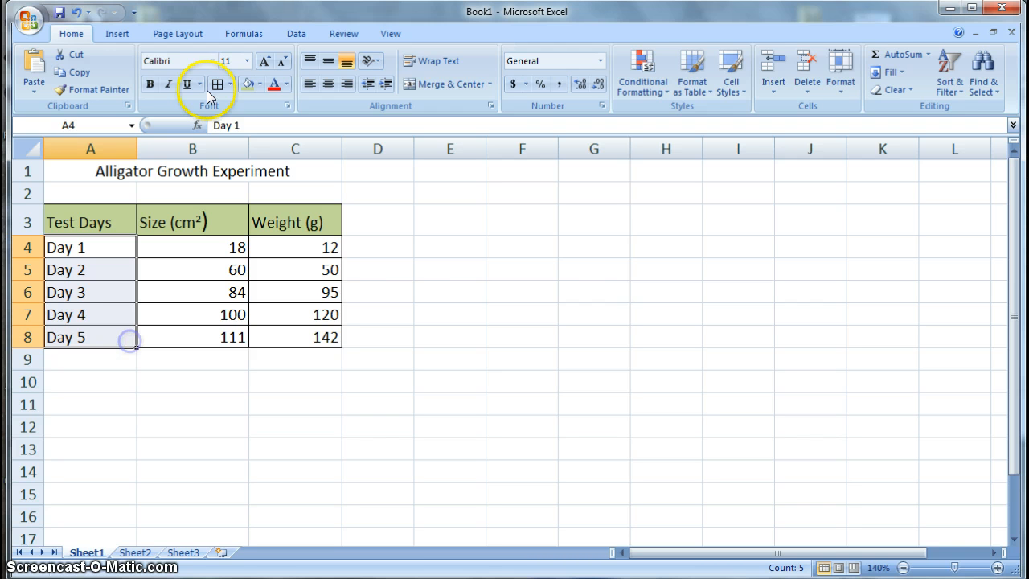
click(259, 84)
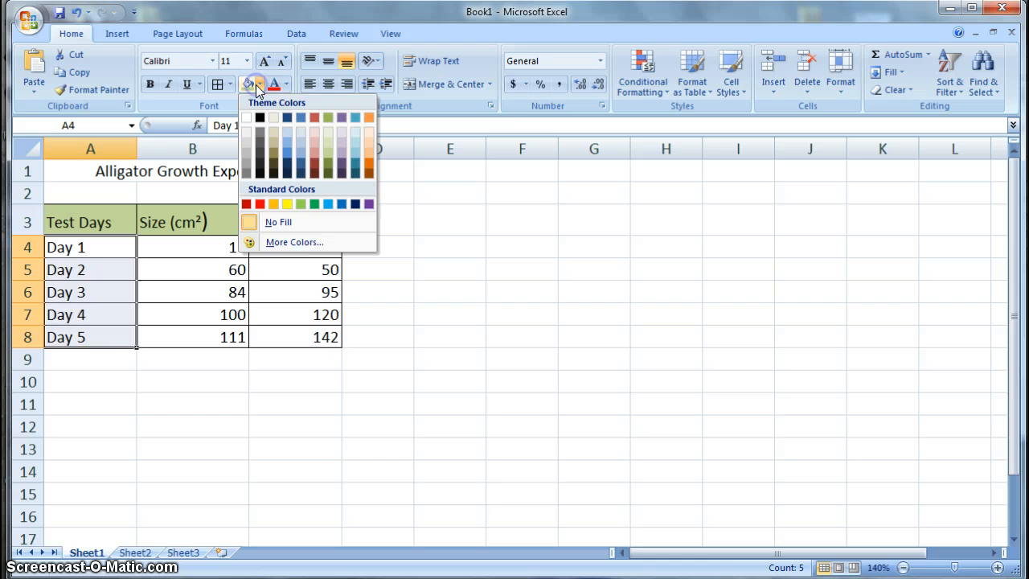
click(325, 172)
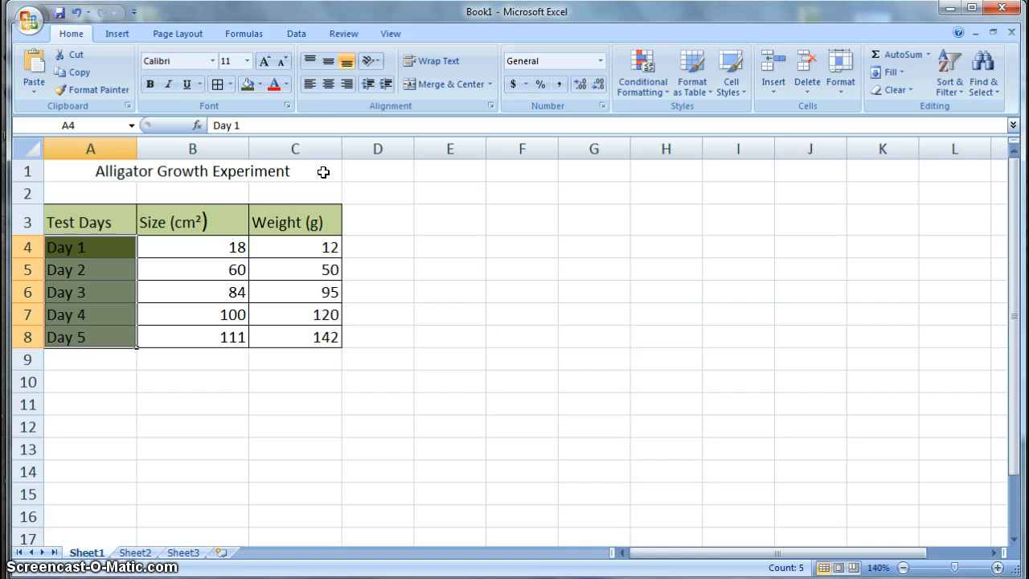
click(286, 86)
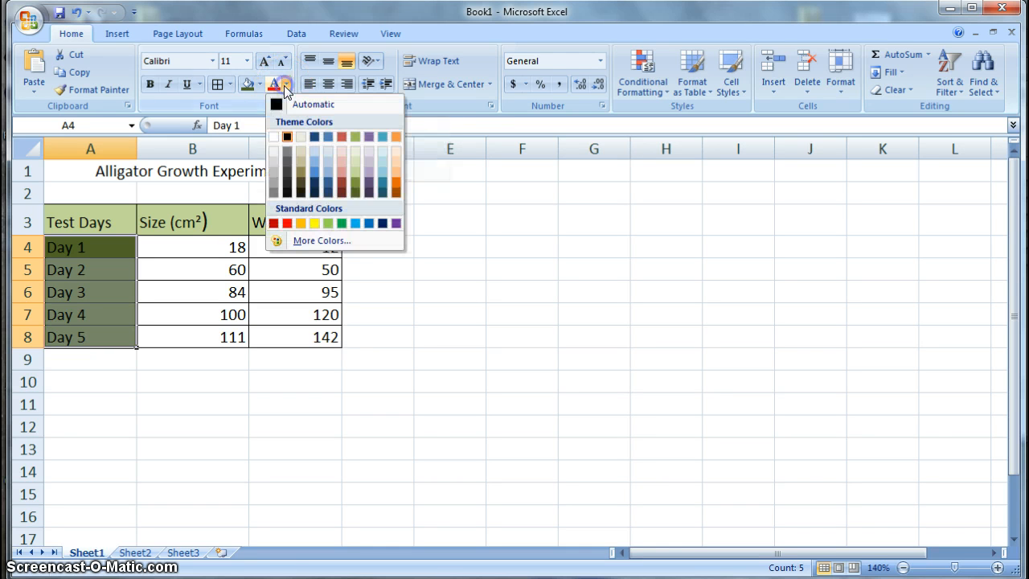
click(270, 135)
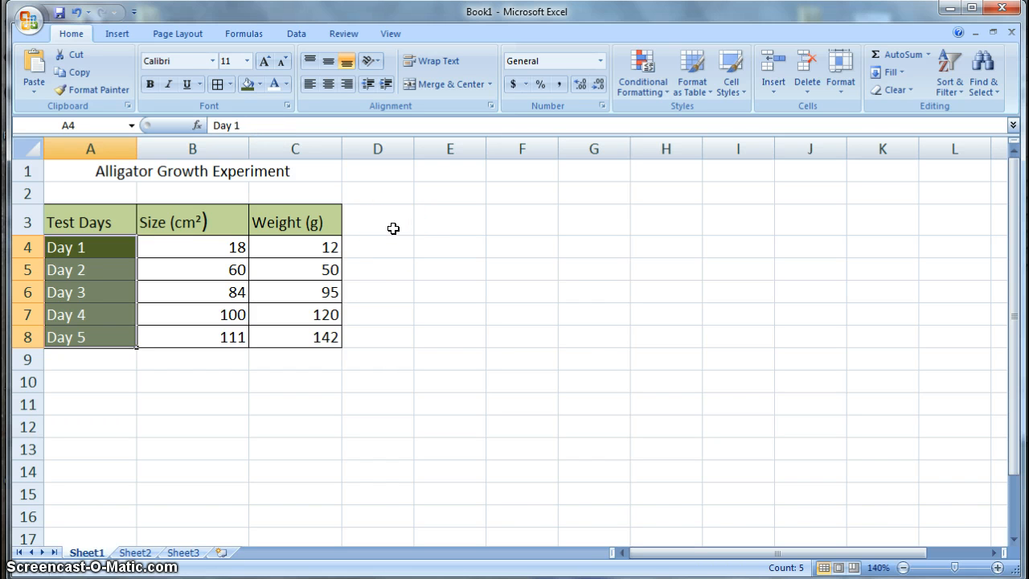
- Center the column headings in A3 to C3 horizontally
click(281, 223)
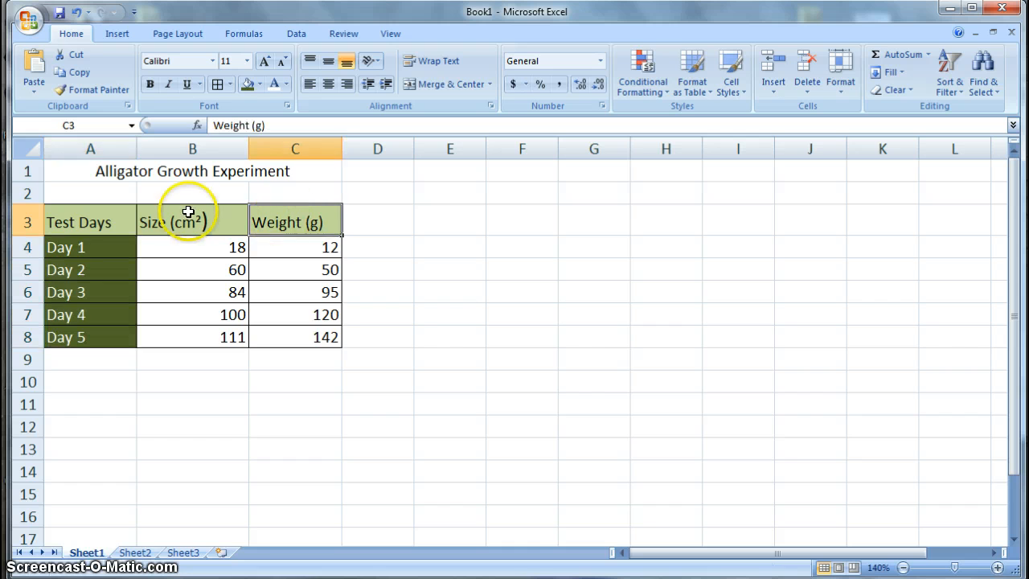
click(187, 212)
click(112, 215)
click(260, 214)
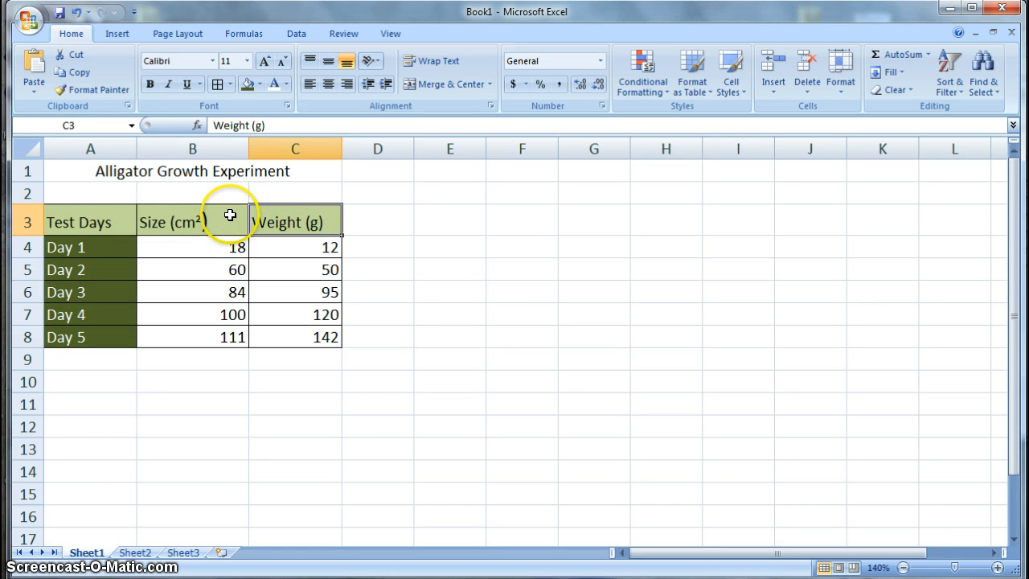
drag(123, 211, 269, 207)
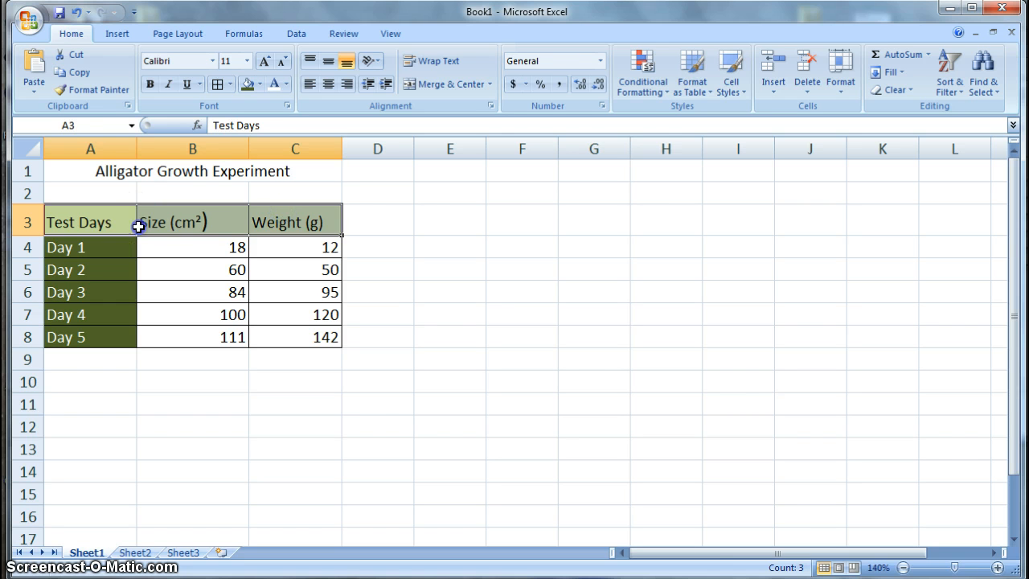
drag(135, 223, 288, 222)
click(326, 84)
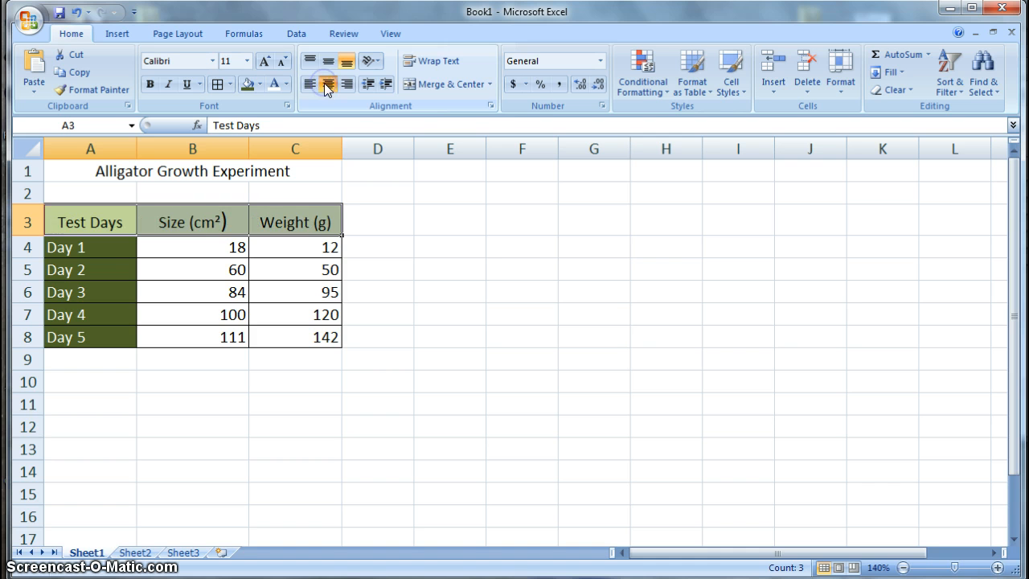
click(518, 242)
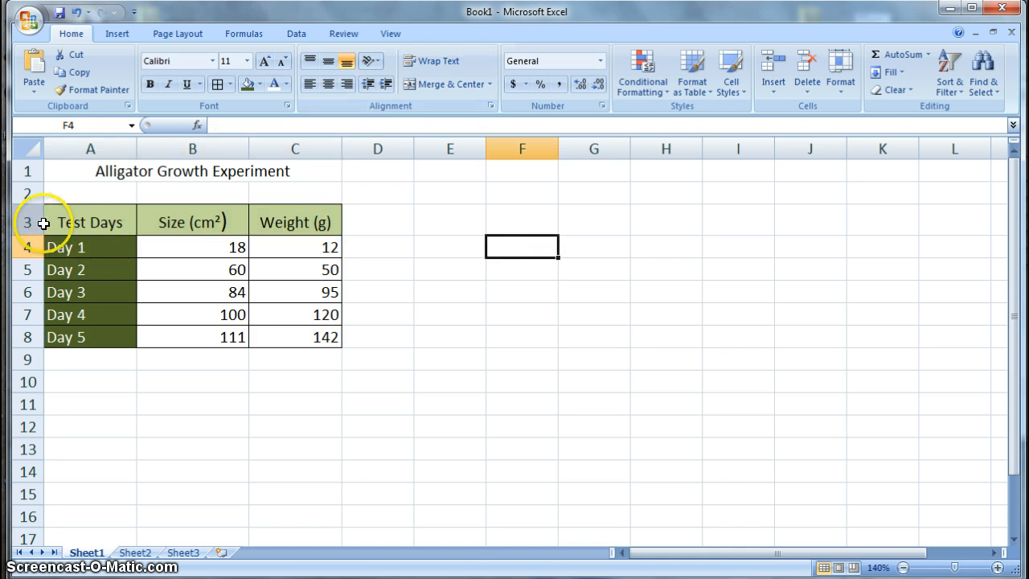
- Make row 3 about twice as tall and middle-align its headings vertically, trying the top and bottom alignments as well
drag(33, 233, 32, 265)
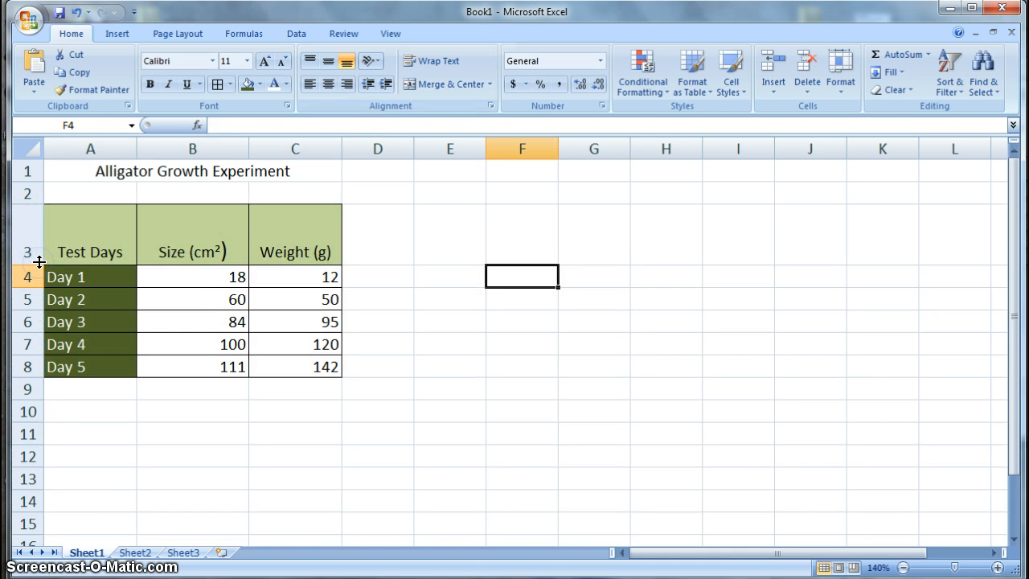
click(72, 255)
click(166, 256)
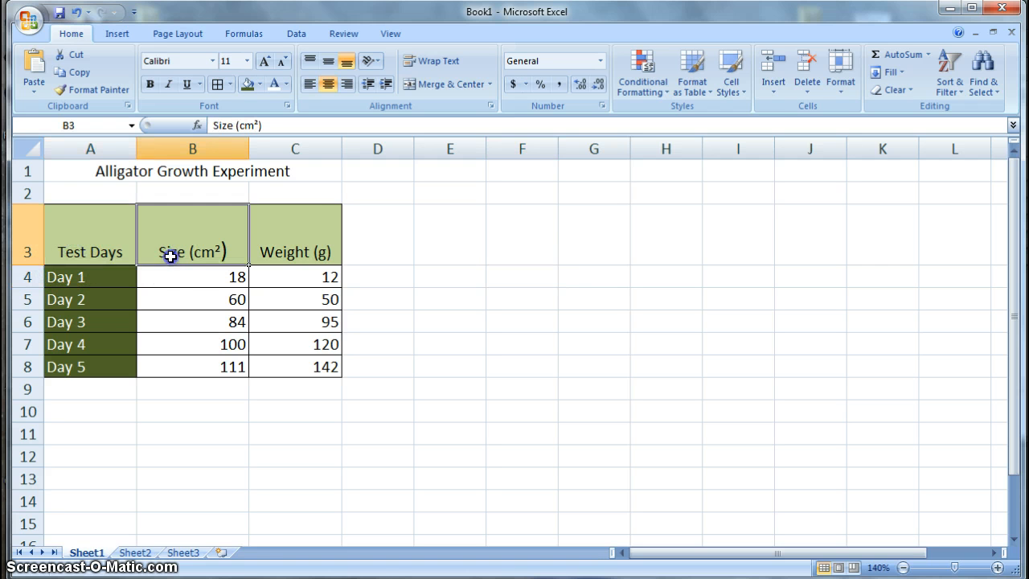
click(276, 255)
click(103, 252)
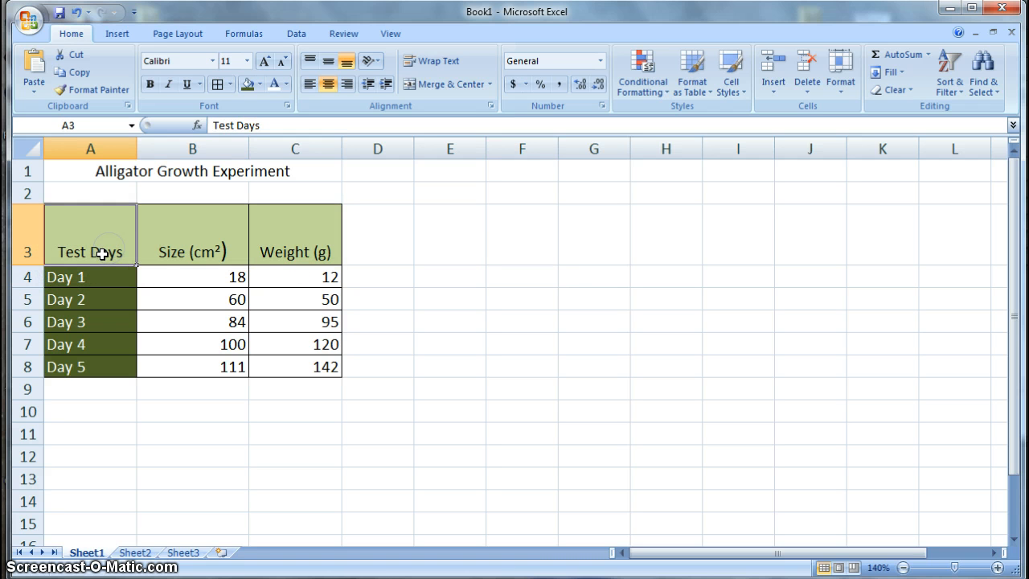
click(95, 250)
drag(95, 249, 281, 246)
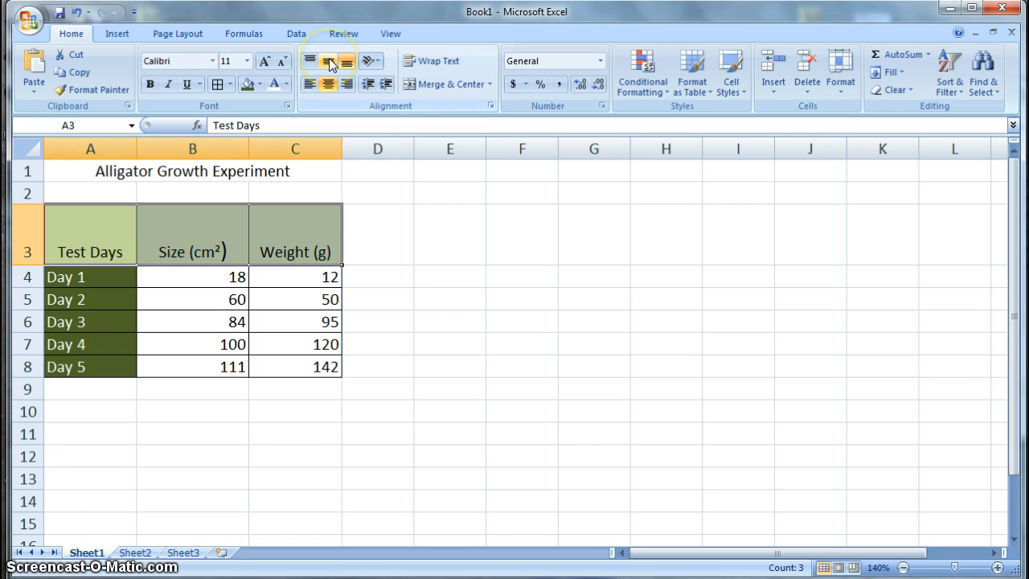
click(329, 62)
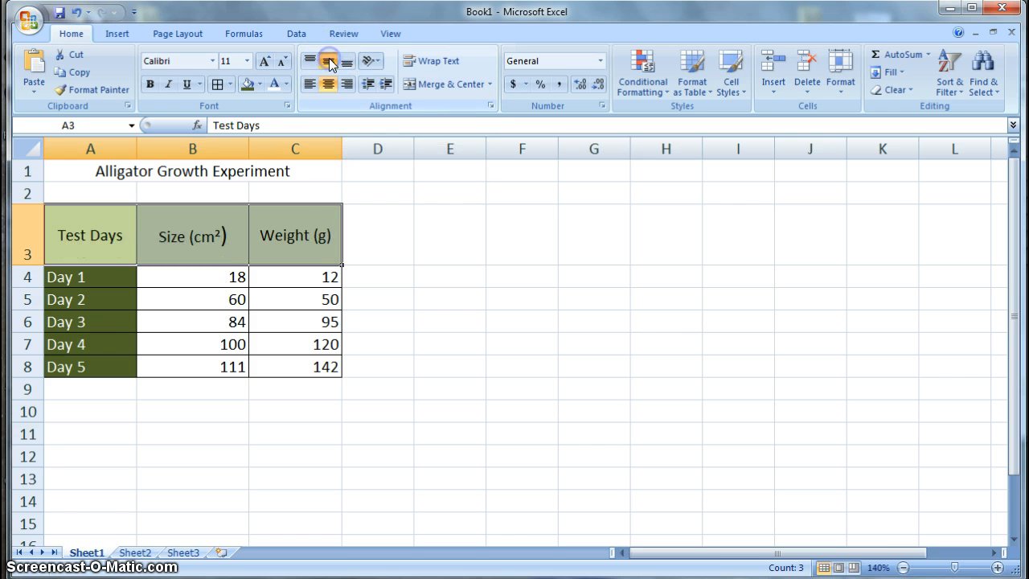
click(310, 61)
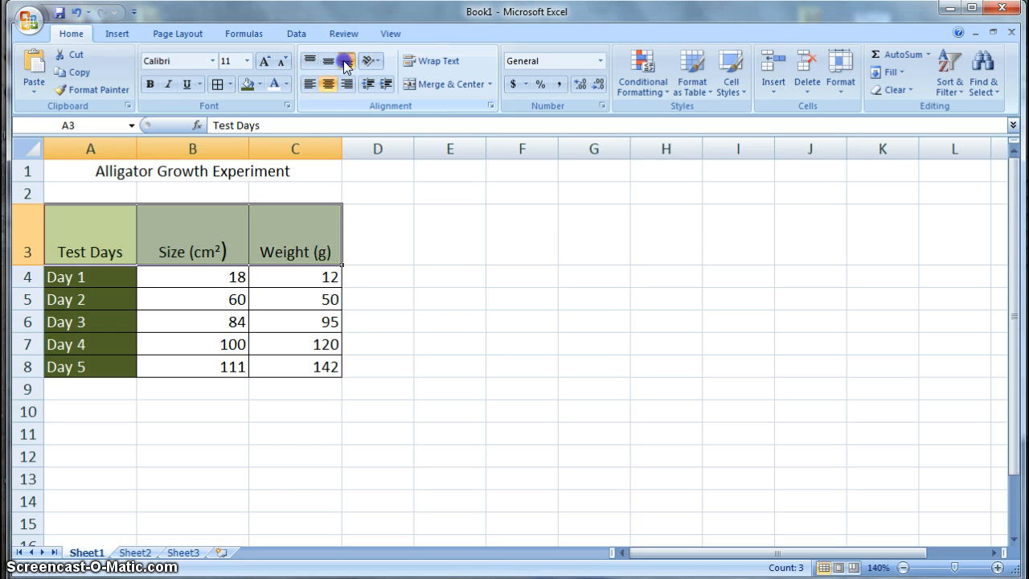
click(329, 63)
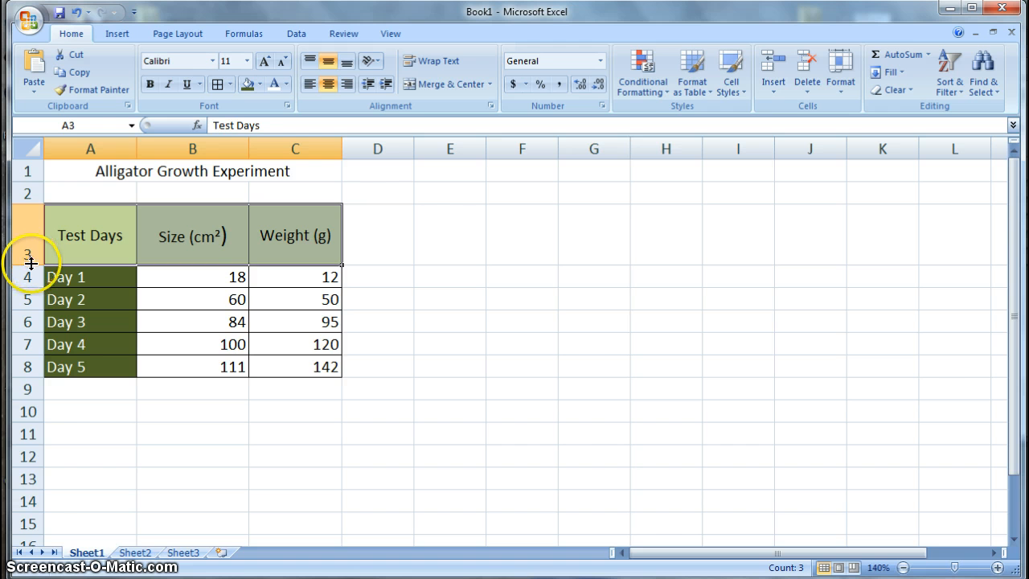
- Reduce the height of row 3 so the headings fit with only a little spare room
mouse_move(27, 261)
mouse_down()
mouse_move(27, 231)
mouse_move(30, 244)
mouse_up()
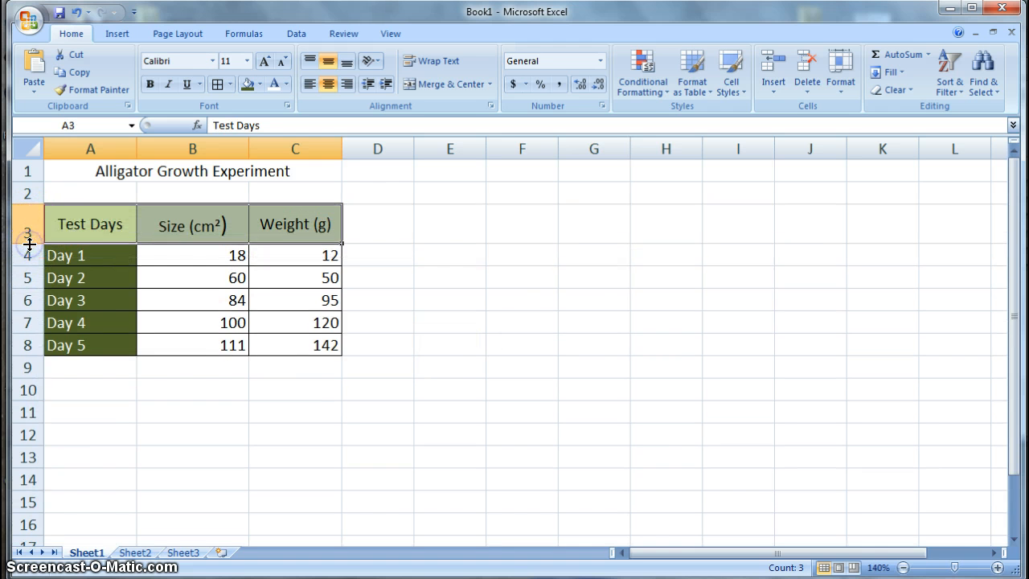
click(514, 348)
click(502, 355)
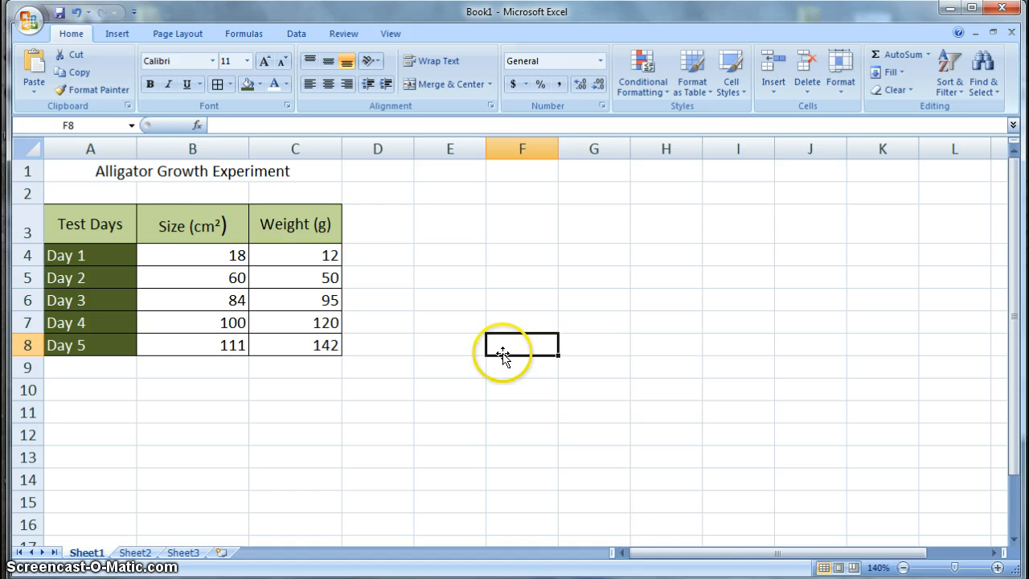
- Make the "Alligator Growth Experiment" title in A1 bold
click(157, 173)
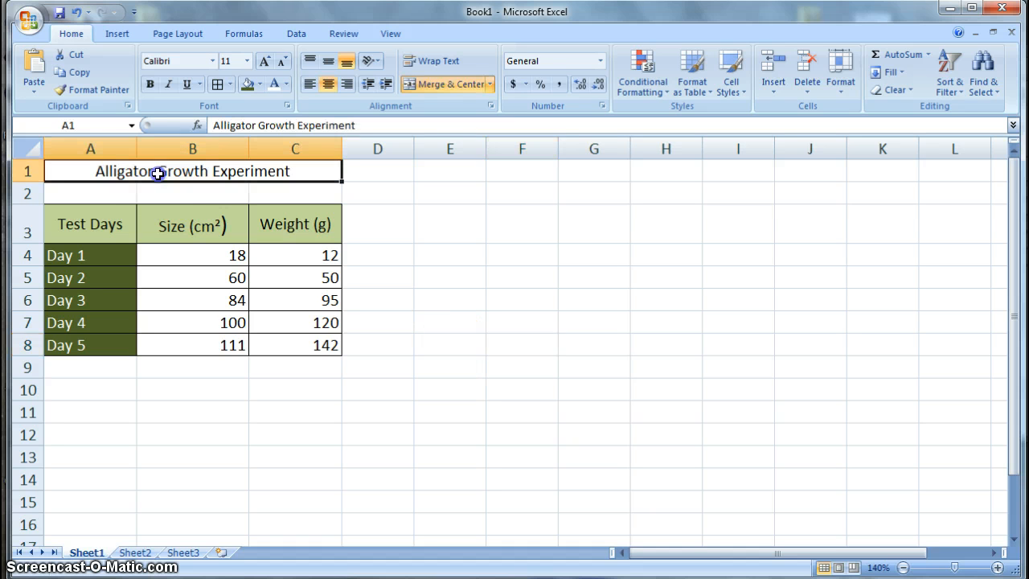
click(150, 83)
click(190, 161)
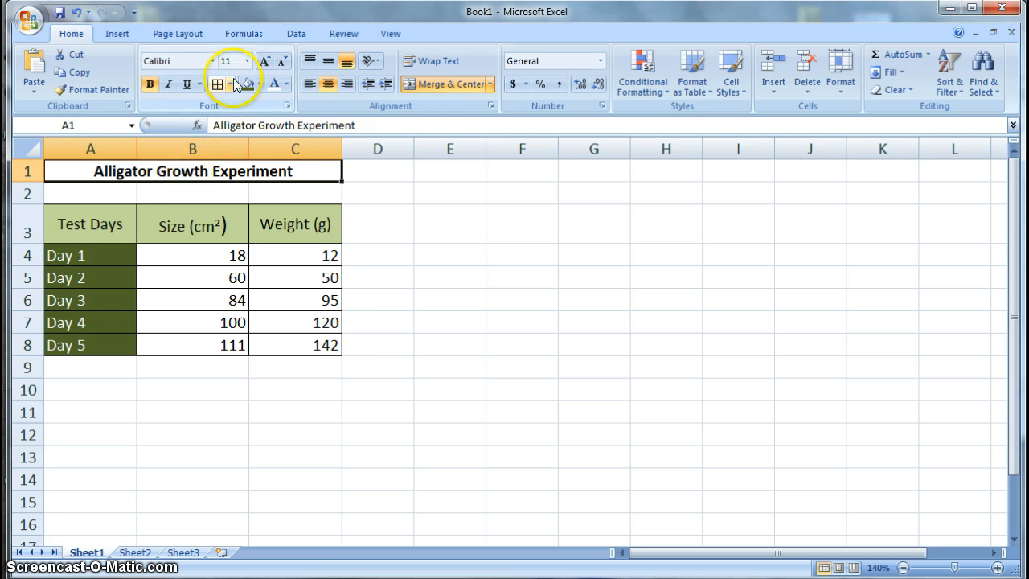
click(213, 62)
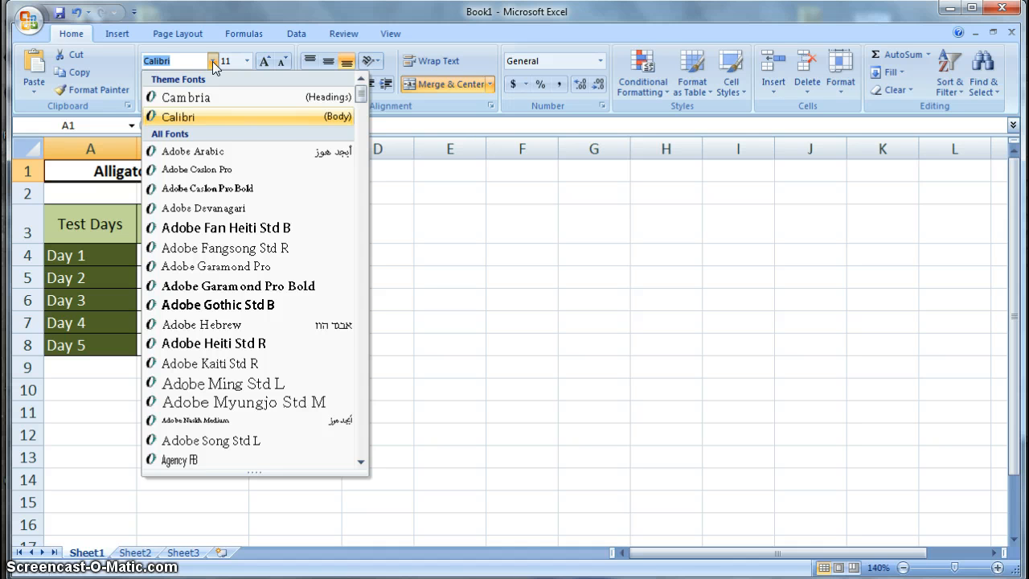
click(213, 63)
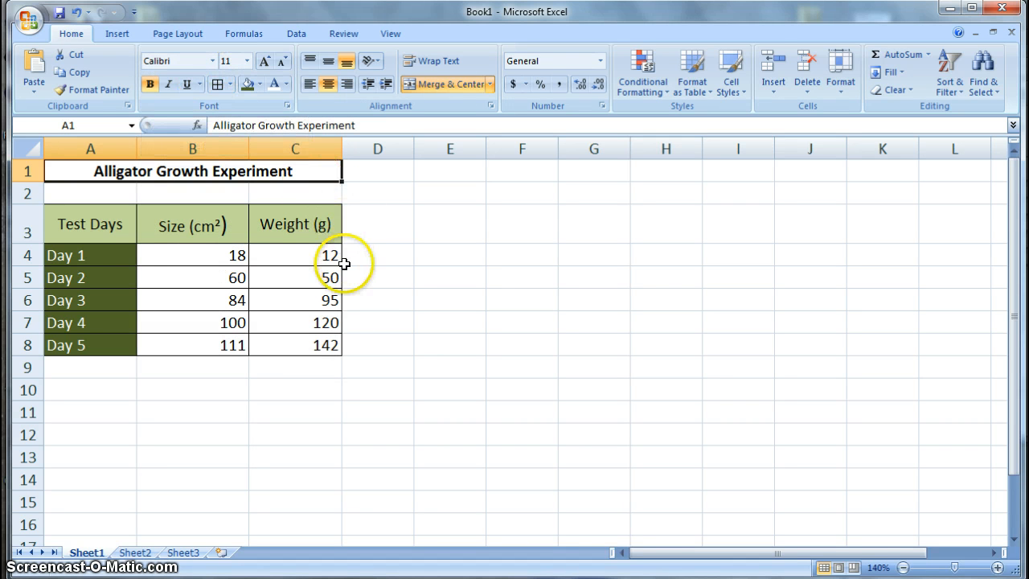